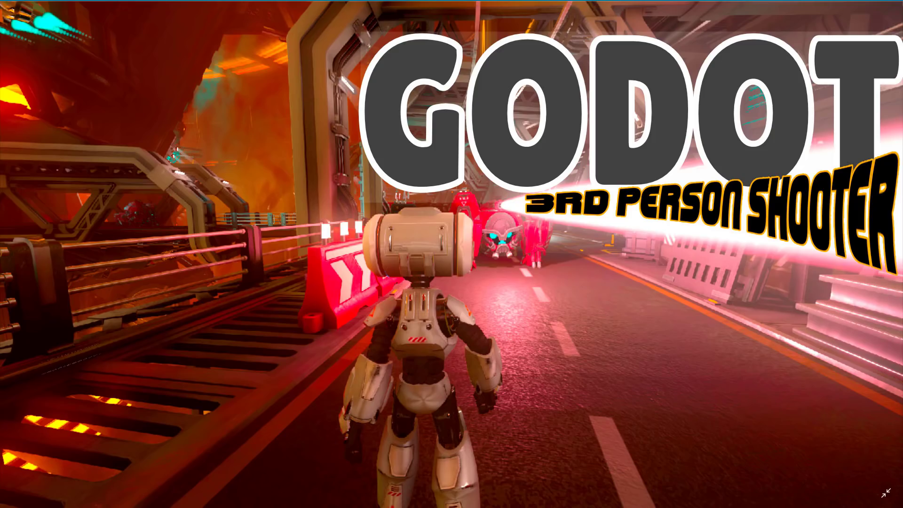
- Switch to the running GodotDemoLevel game window showing the TPS Demo main menu
{"action": "key", "text": "alt+Tab"}
{"action": "key", "text": "alt+Tab"}
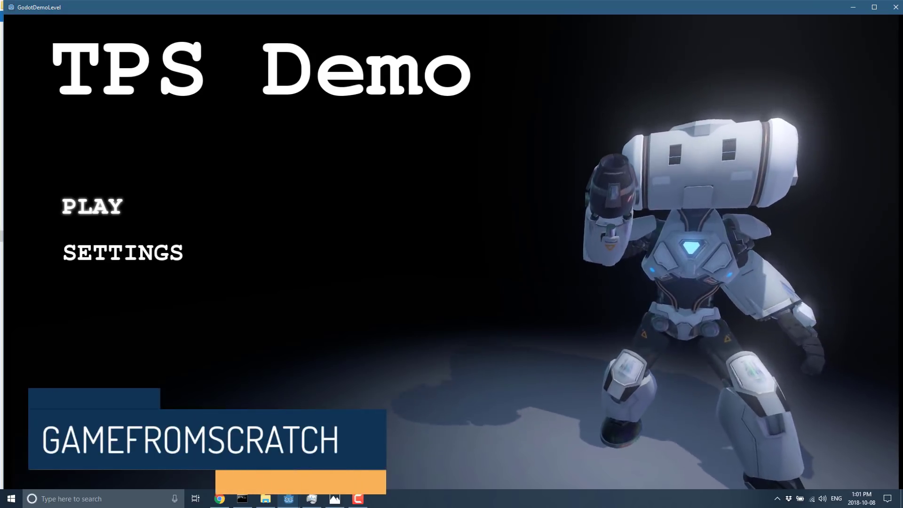
- Maximize the game window and start the TPS Demo level with PLAY
{"action": "double_click", "coordinate": [373, 10]}
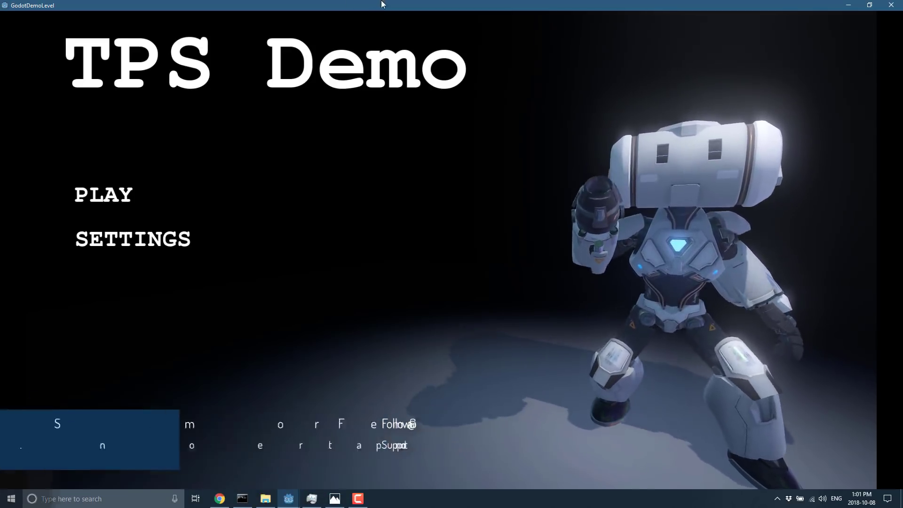
{"action": "left_click", "coordinate": [108, 196]}
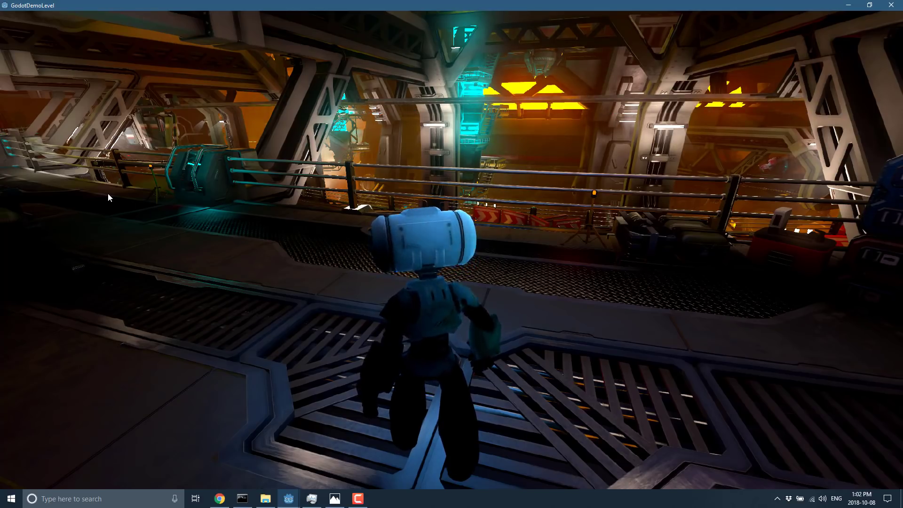
- Hand mouse control to the game, aim the arm cannon and fire two shots
{"action": "left_click", "coordinate": [108, 196]}
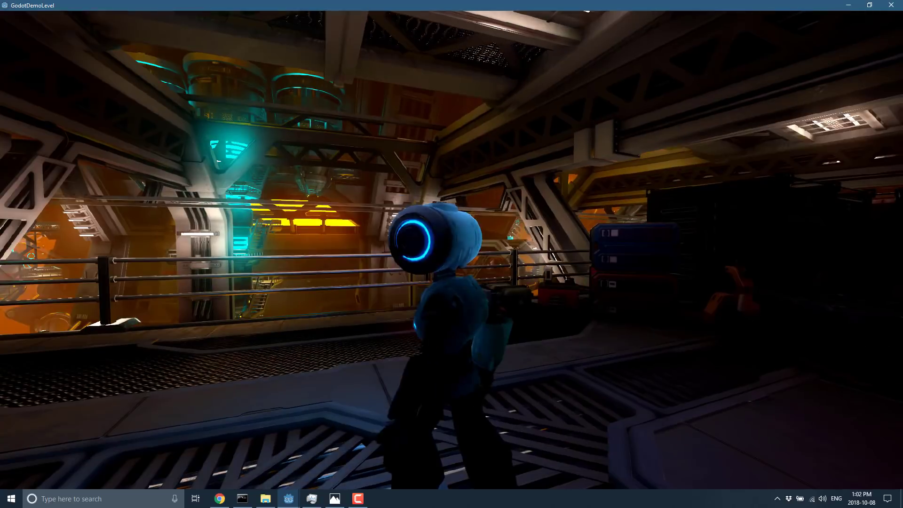
{"action": "right_click", "coordinate": [452, 254]}
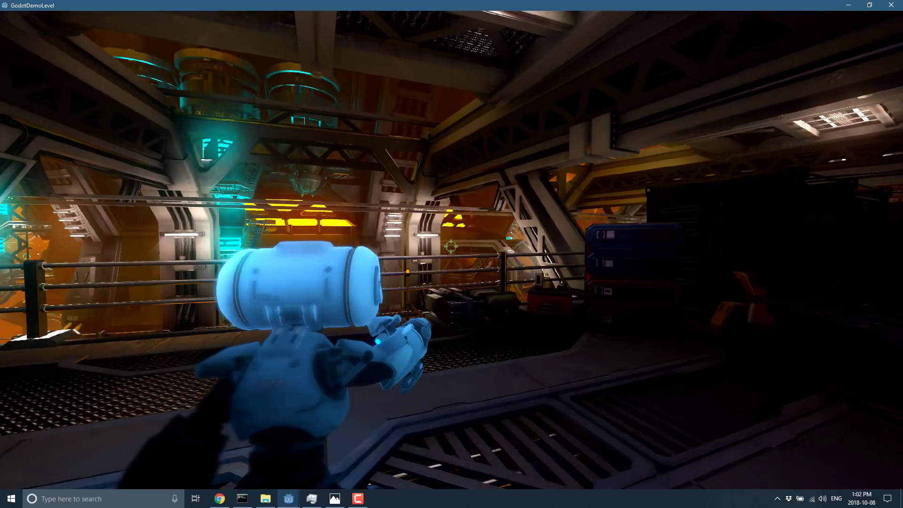
{"action": "left_click", "coordinate": [451, 254]}
{"action": "left_click", "coordinate": [452, 254]}
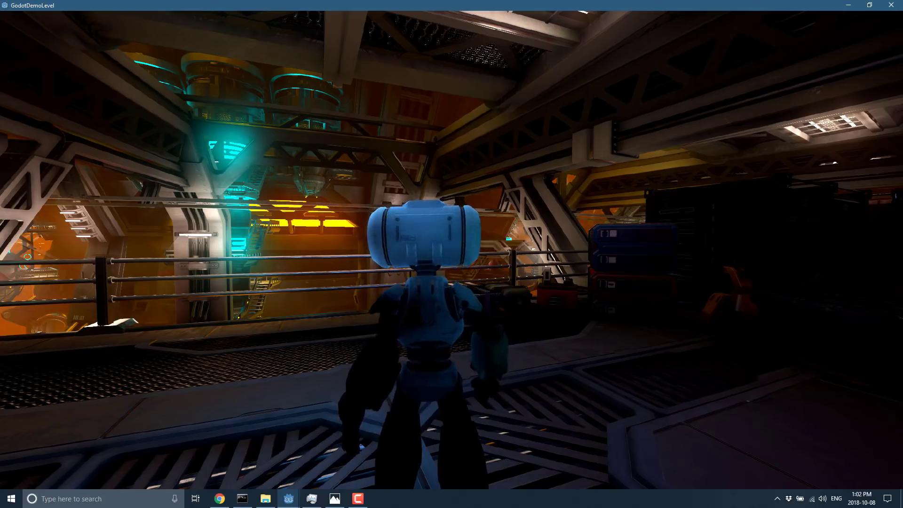
- Run the robot along the walkway and corridor, then jump onto the grated platform
{"action": "key", "text": "w"}
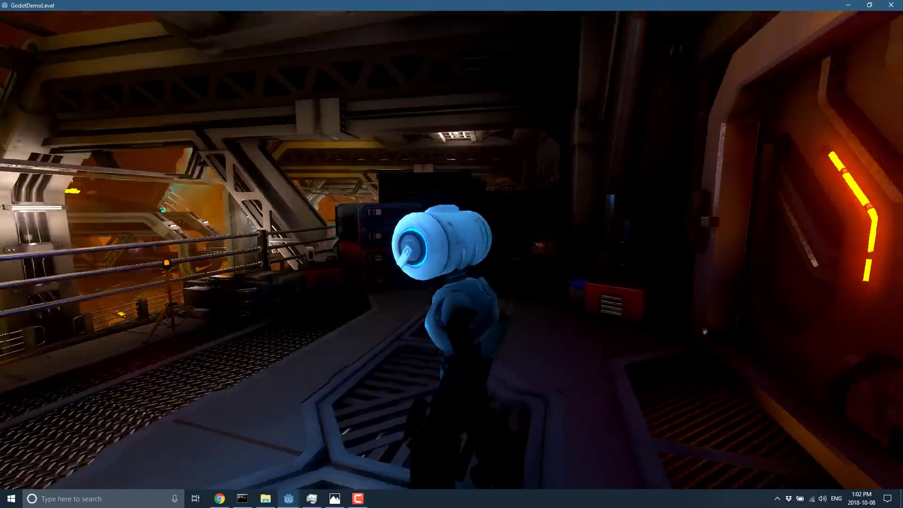
{"action": "key", "text": "w"}
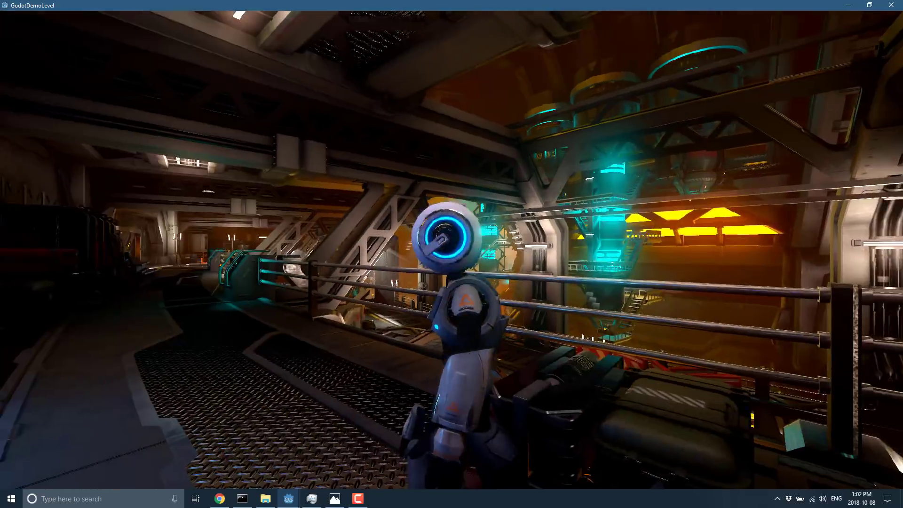
{"action": "key", "text": "w"}
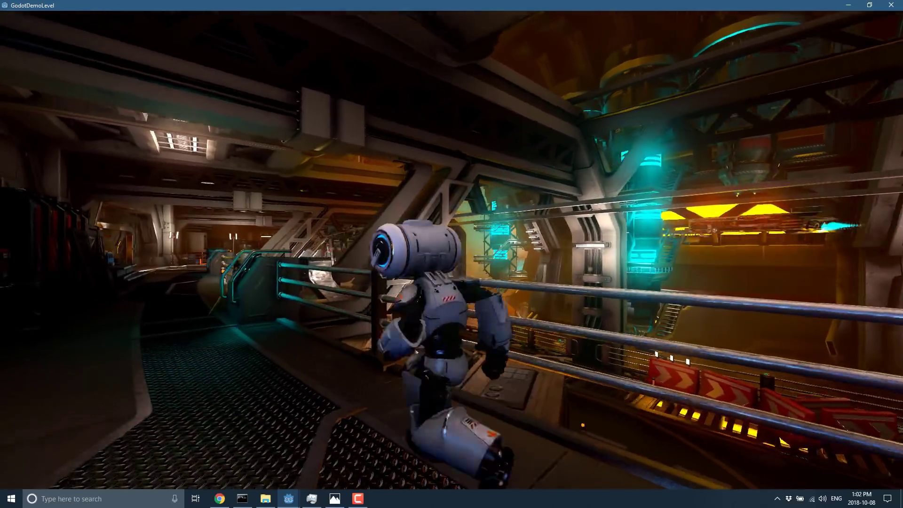
{"action": "key", "text": "w"}
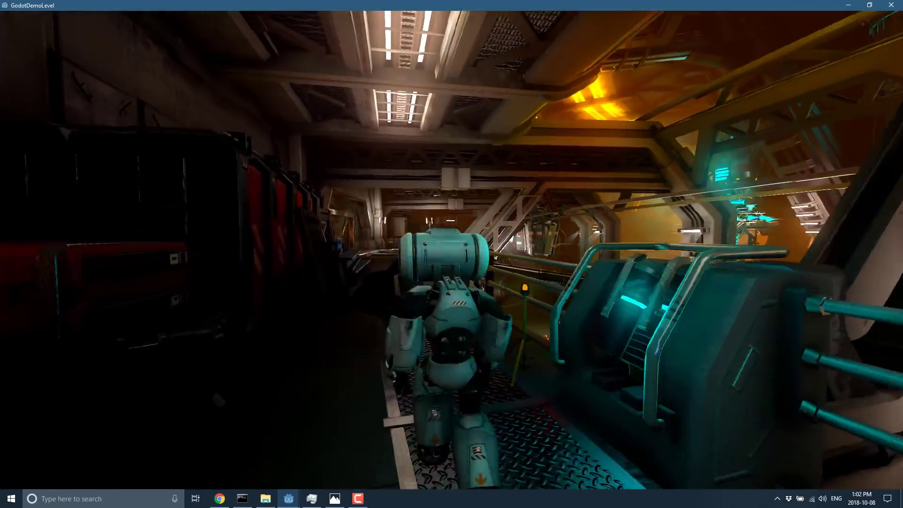
{"action": "key", "text": "w"}
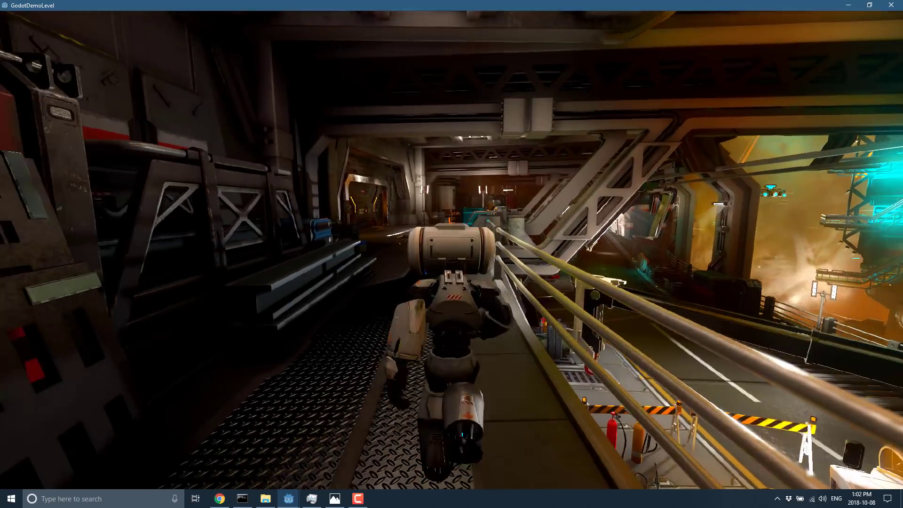
{"action": "key", "text": "w"}
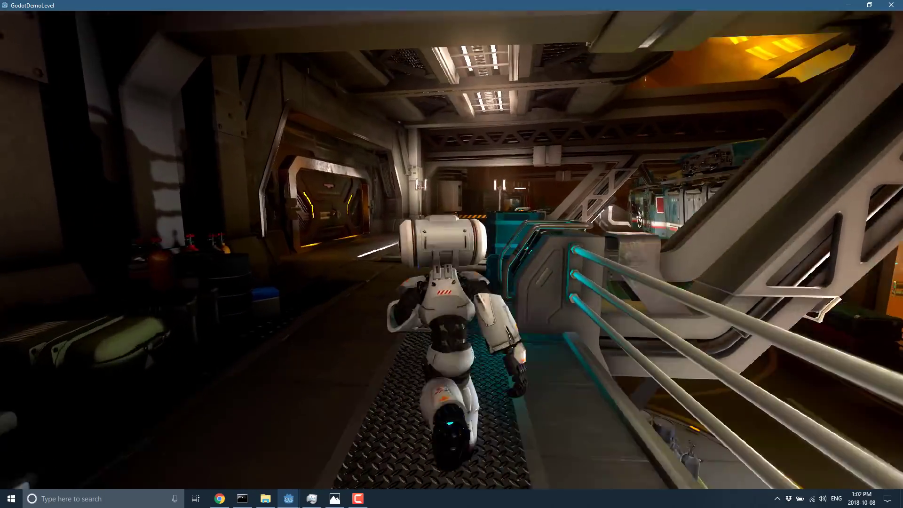
{"action": "key", "text": "w"}
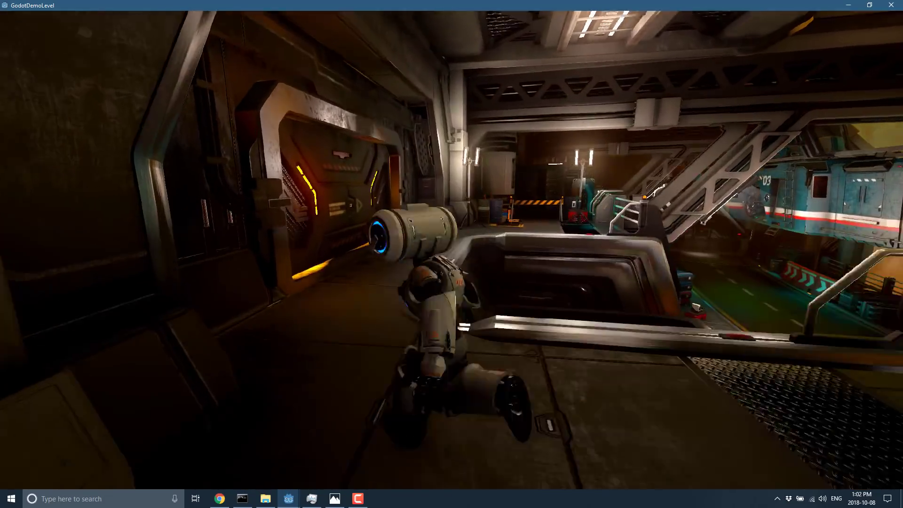
{"action": "key", "text": "w"}
{"action": "key", "text": "space"}
- Run on past the barriers and rover, down the road toward the enemy
{"action": "key", "text": "w"}
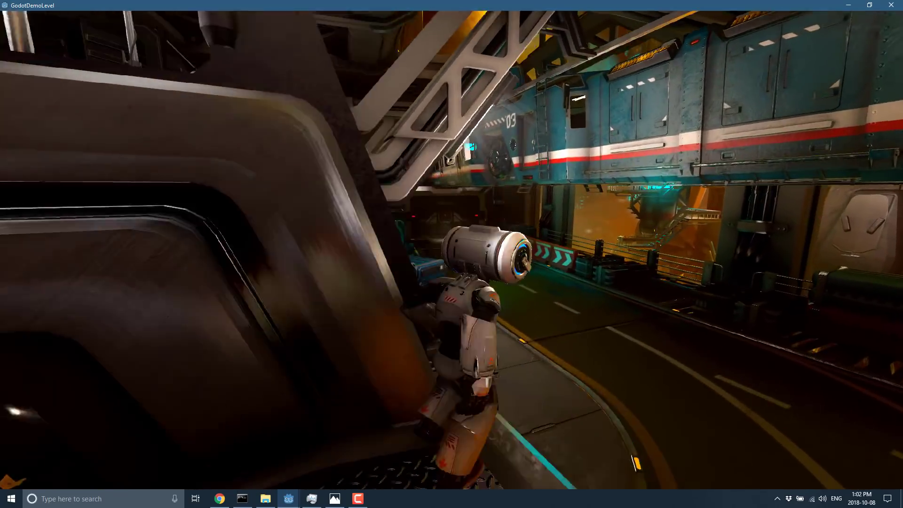
{"action": "key", "text": "w"}
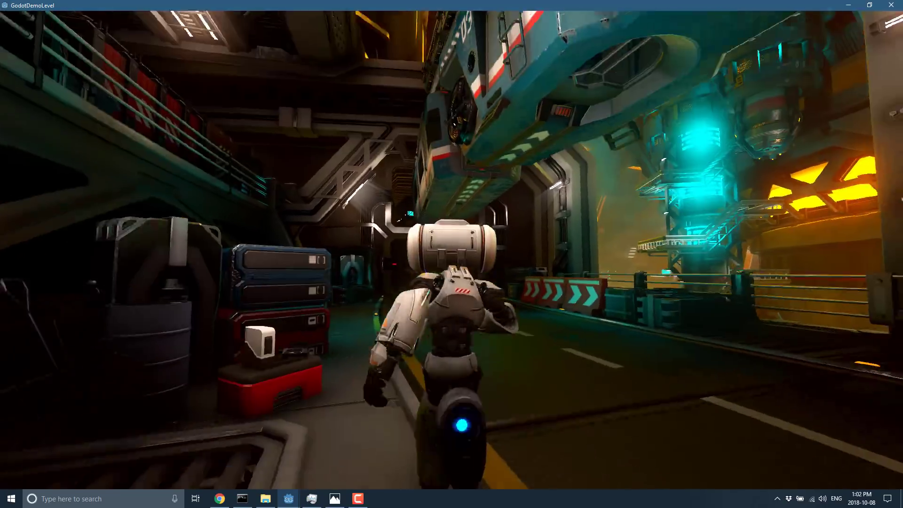
{"action": "key", "text": "w"}
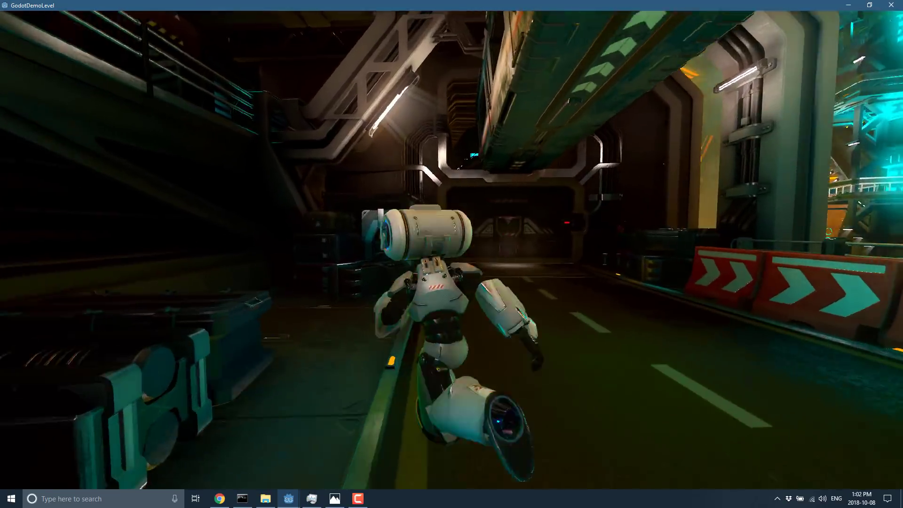
{"action": "key", "text": "w"}
{"action": "key", "text": "w"}
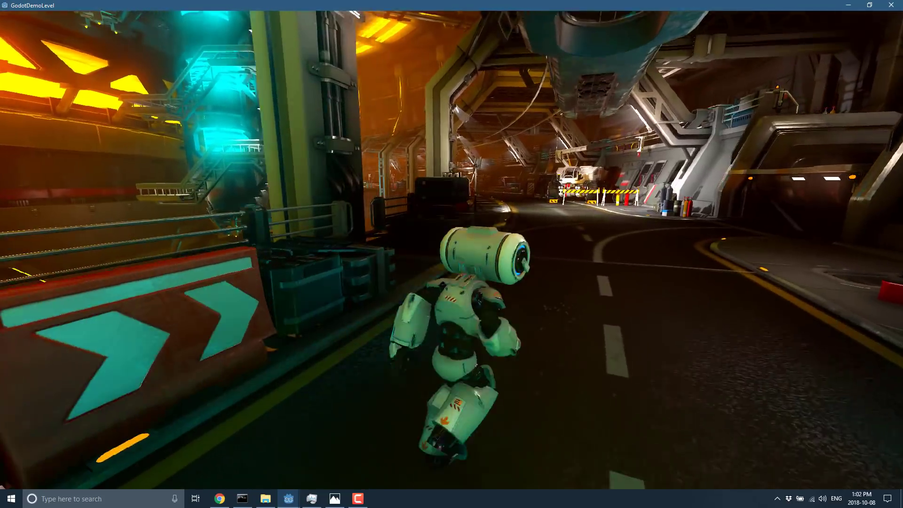
{"action": "key", "text": "w"}
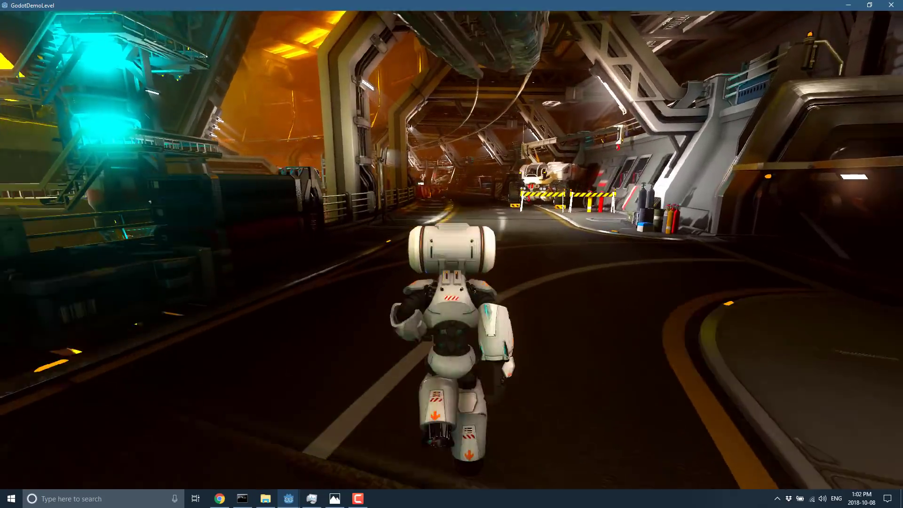
{"action": "key", "text": "w"}
{"action": "key", "text": "w"}
{"action": "key", "text": "w"}
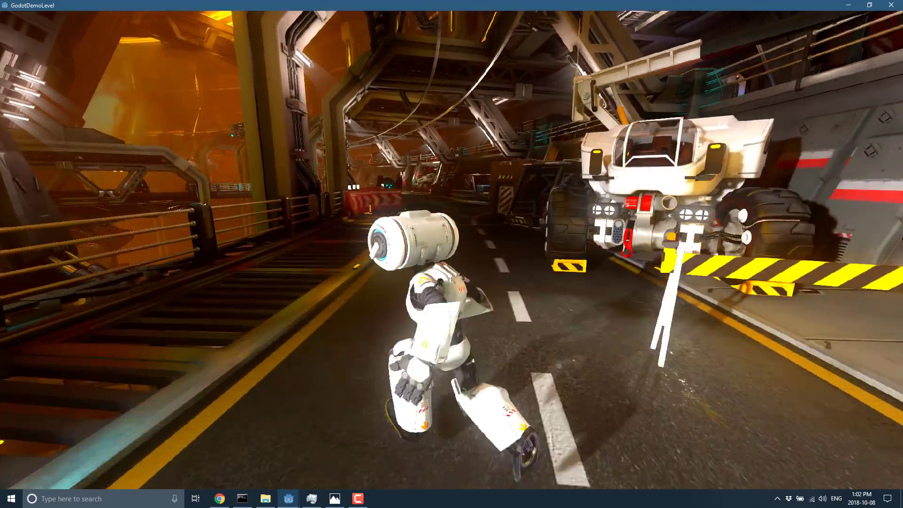
{"action": "key", "text": "w"}
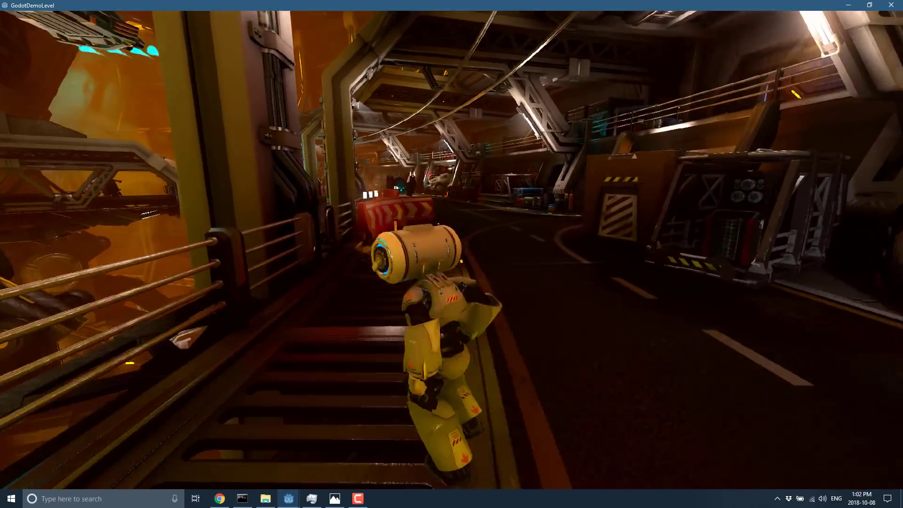
{"action": "key", "text": "w"}
{"action": "key", "text": "w"}
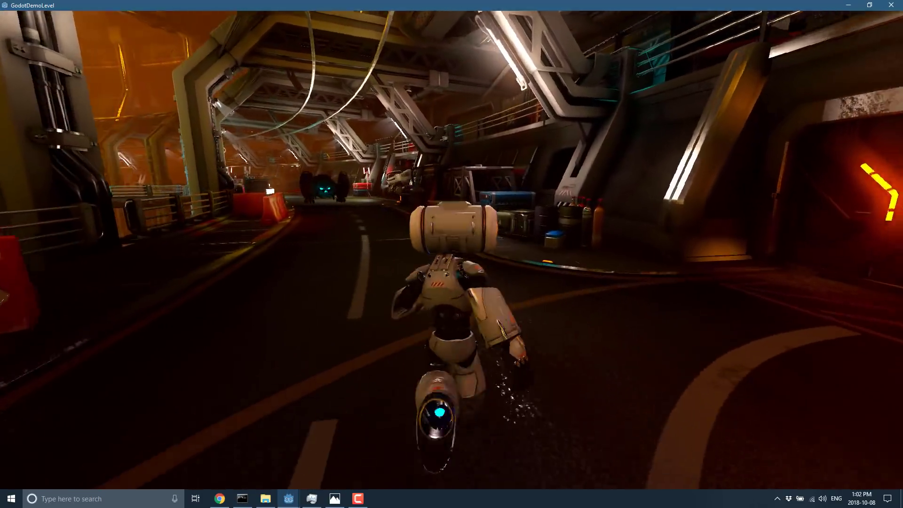
{"action": "key", "text": "w"}
- Sidestep left and right to dodge enemy fire, then advance down the corridor
{"action": "key", "text": "a"}
{"action": "key", "text": "a"}
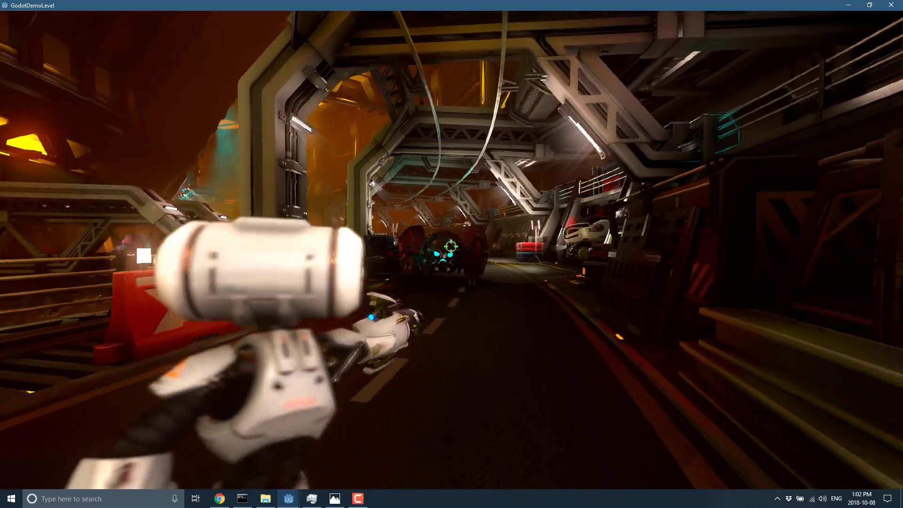
{"action": "key", "text": "a"}
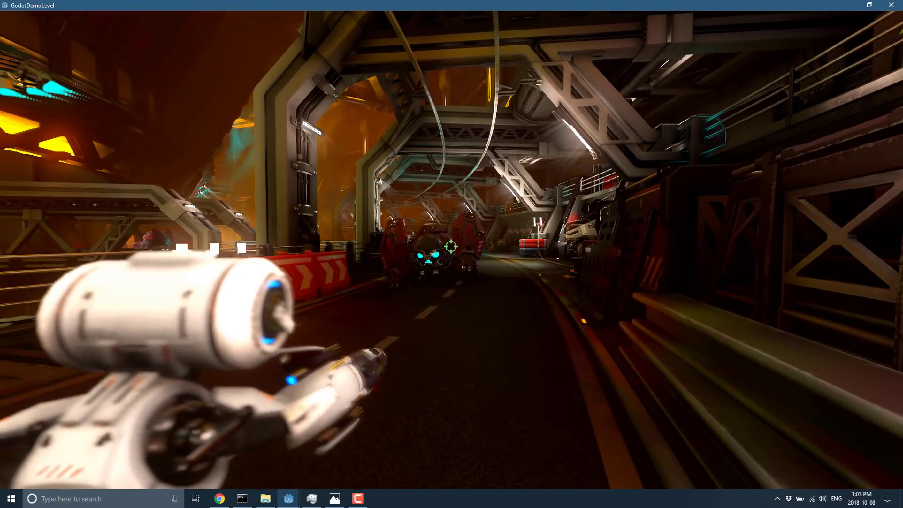
{"action": "key", "text": "a"}
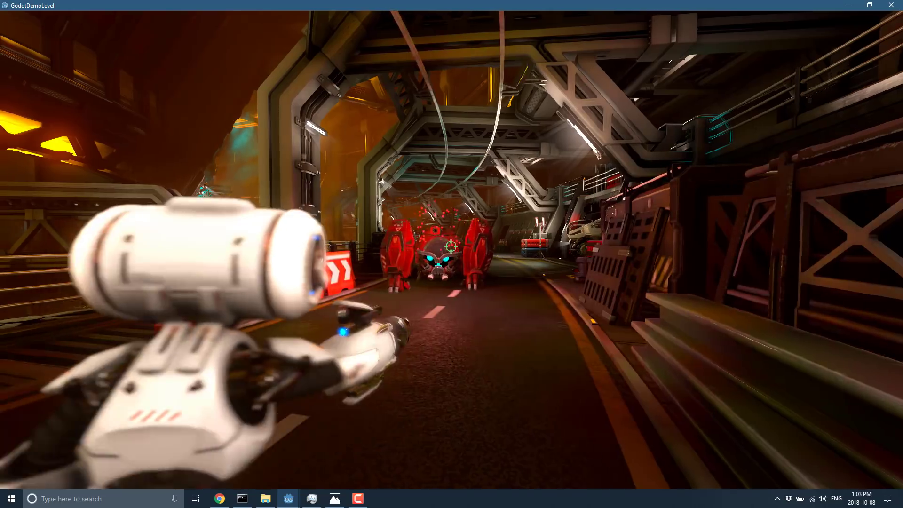
{"action": "key", "text": "d"}
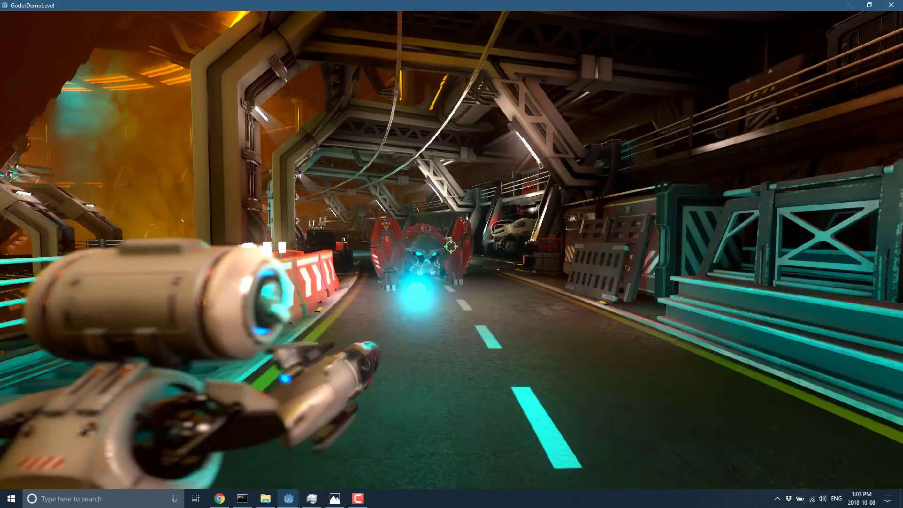
{"action": "key", "text": "w"}
{"action": "key", "text": "w"}
- Run past the red barriers, fire a shot, and continue through the doorway into the dark corridor
{"action": "key", "text": "w"}
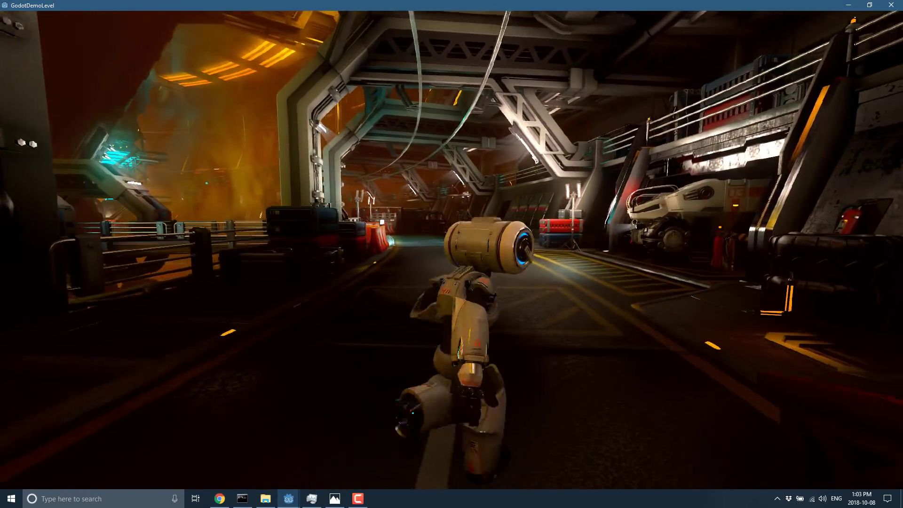
{"action": "key", "text": "w"}
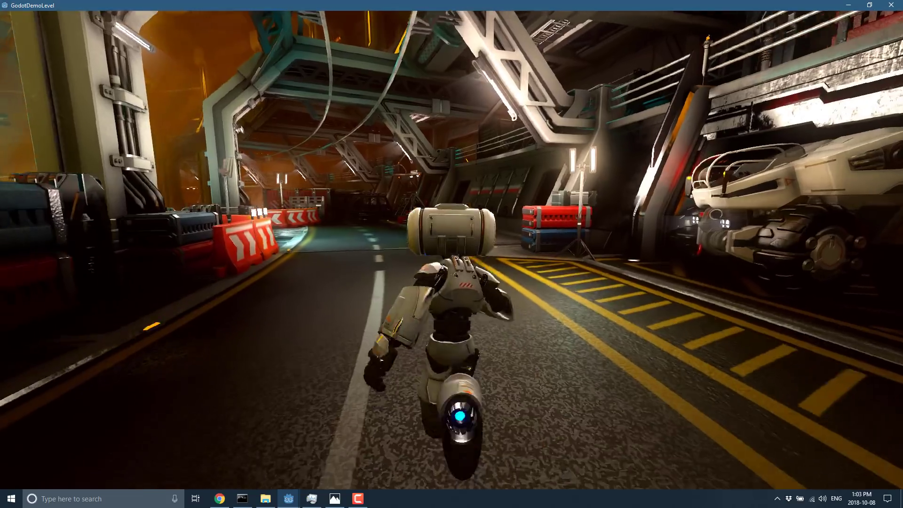
{"action": "key", "text": "w"}
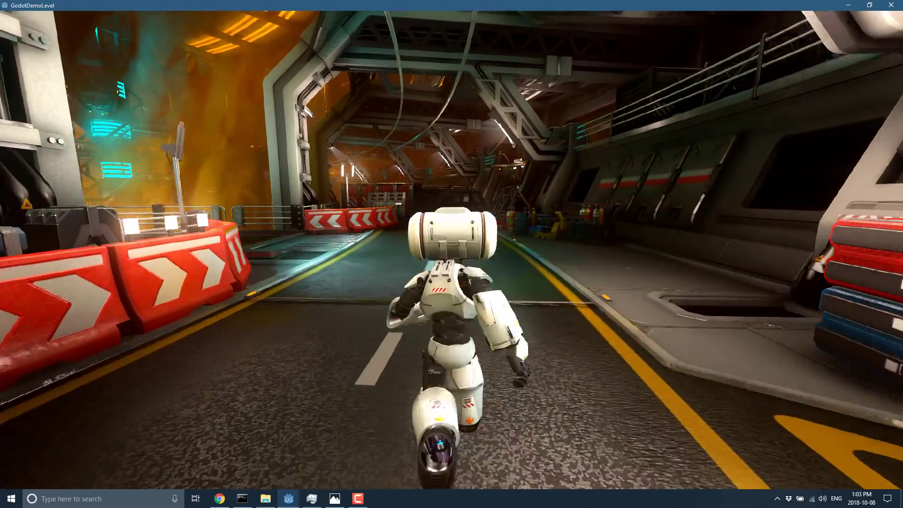
{"action": "key", "text": "w"}
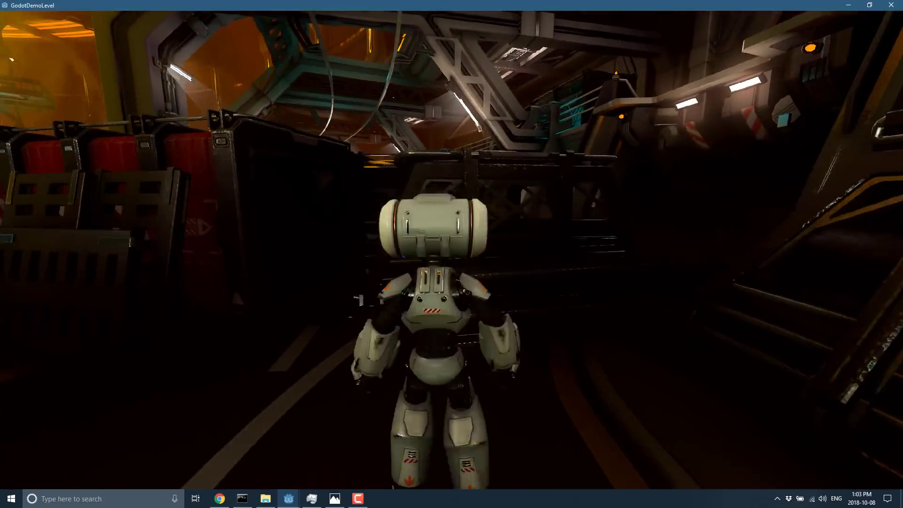
{"action": "key", "text": "w"}
{"action": "key", "text": "w"}
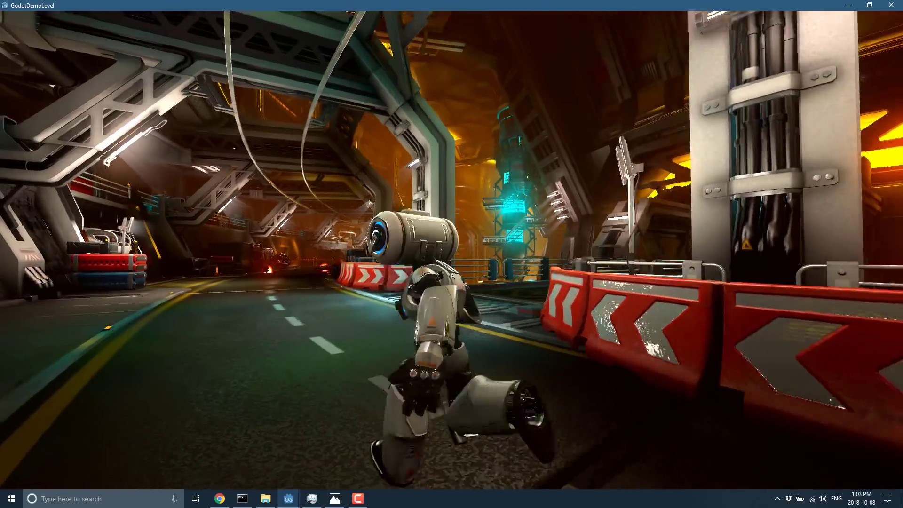
{"action": "key", "text": "w"}
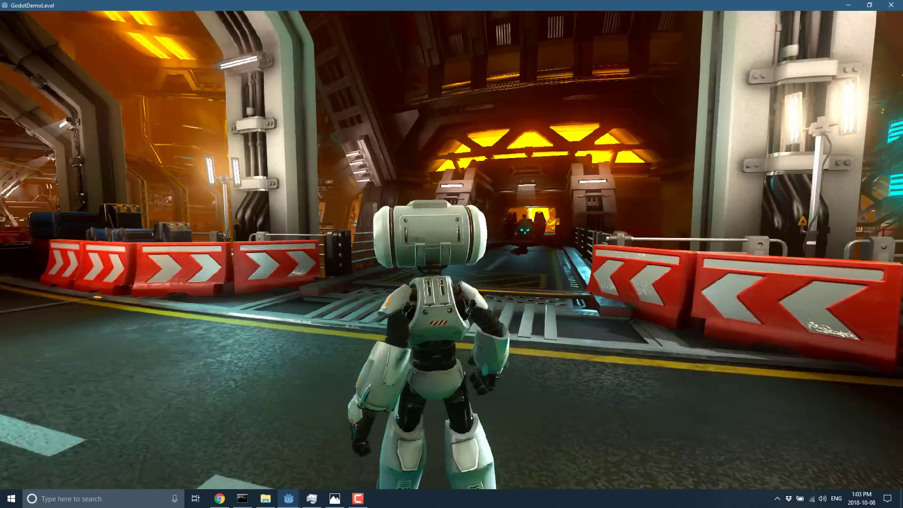
{"action": "key", "text": "w"}
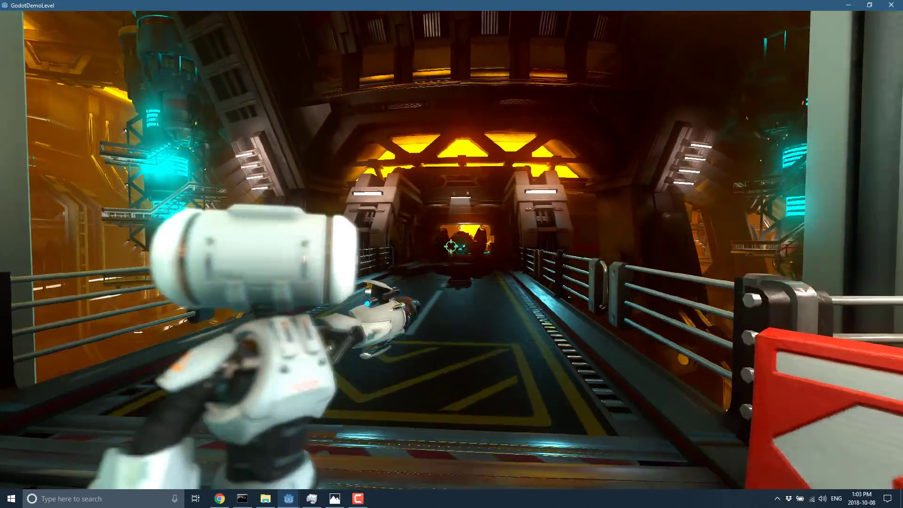
{"action": "key", "text": "w"}
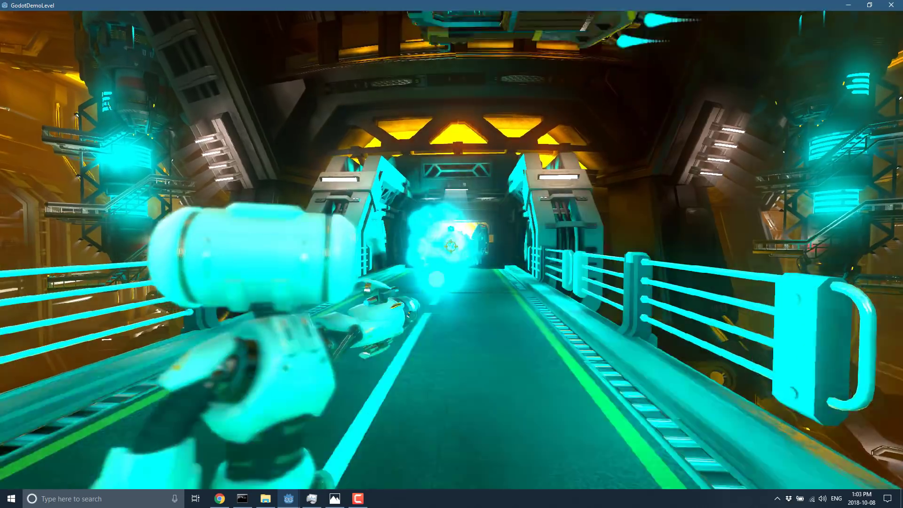
{"action": "key", "text": "w"}
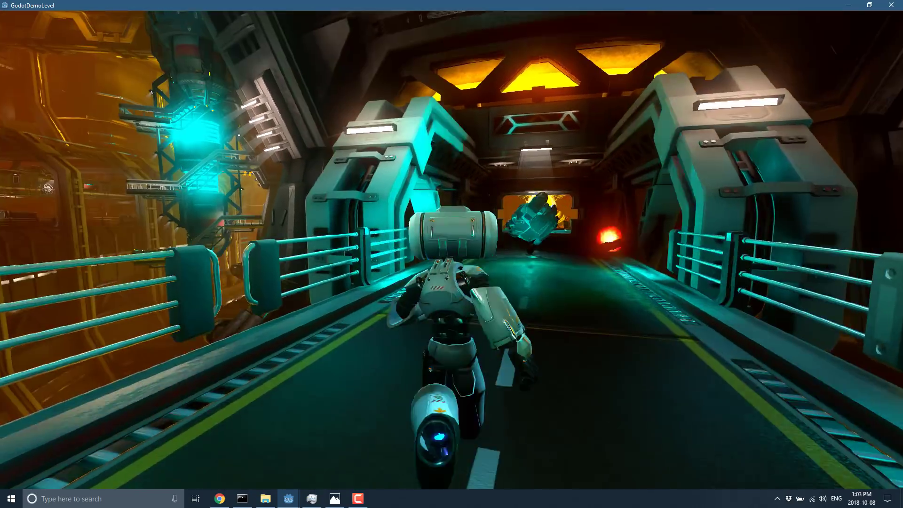
{"action": "key", "text": "w"}
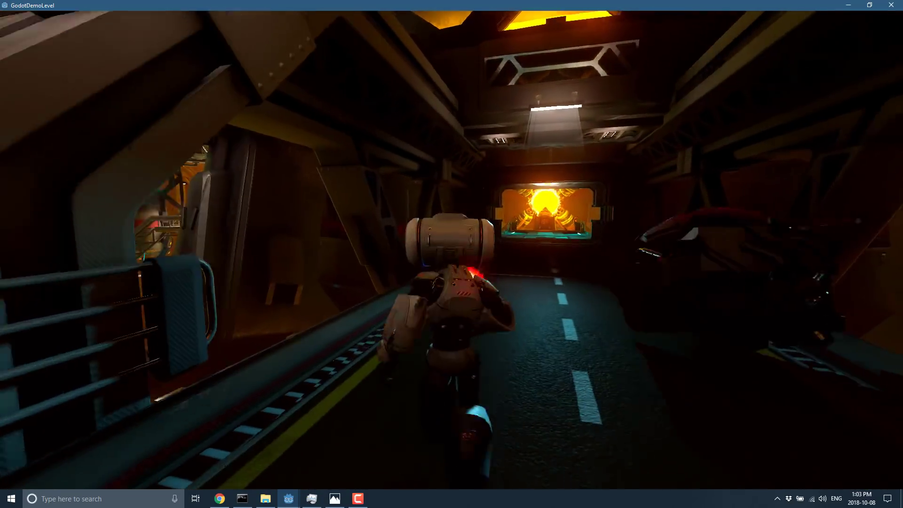
{"action": "key", "text": "w"}
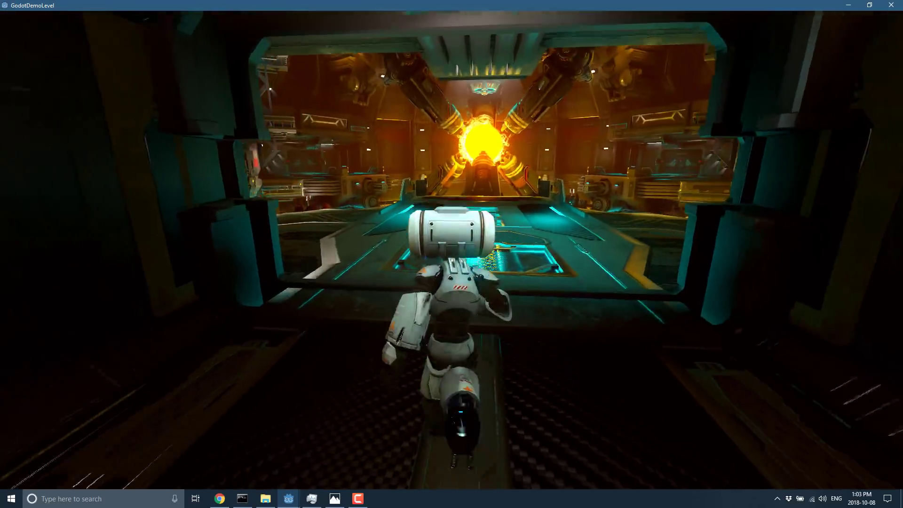
- Run the robot around the orange reactor core and through the cyan hallways
{"action": "key", "text": "w"}
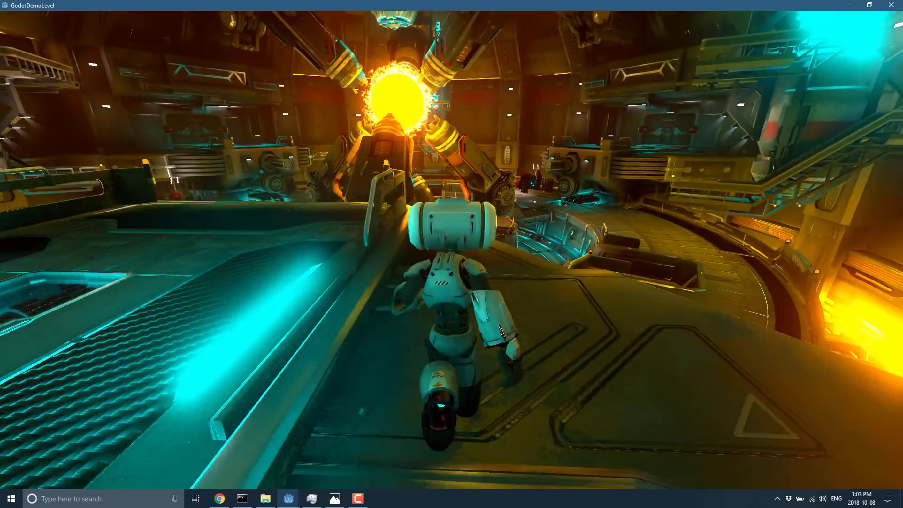
{"action": "key", "text": "w"}
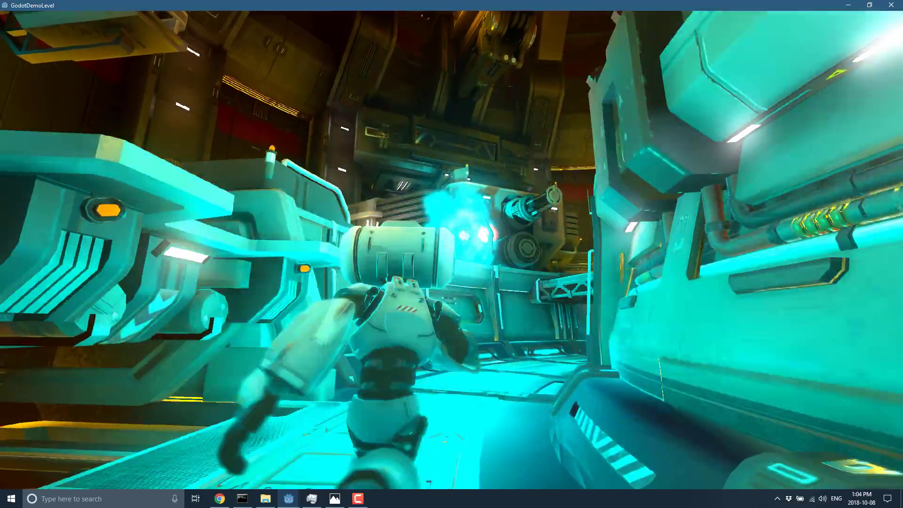
{"action": "key", "text": "w"}
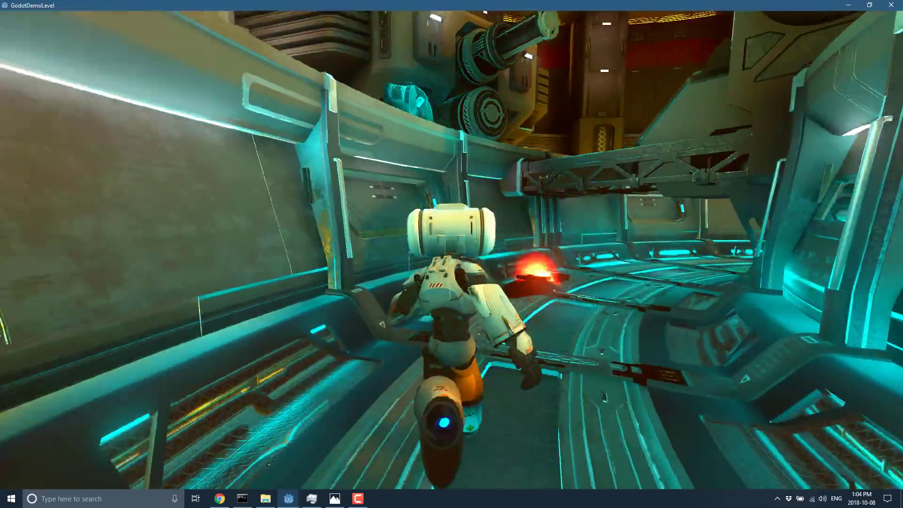
{"action": "key", "text": "w"}
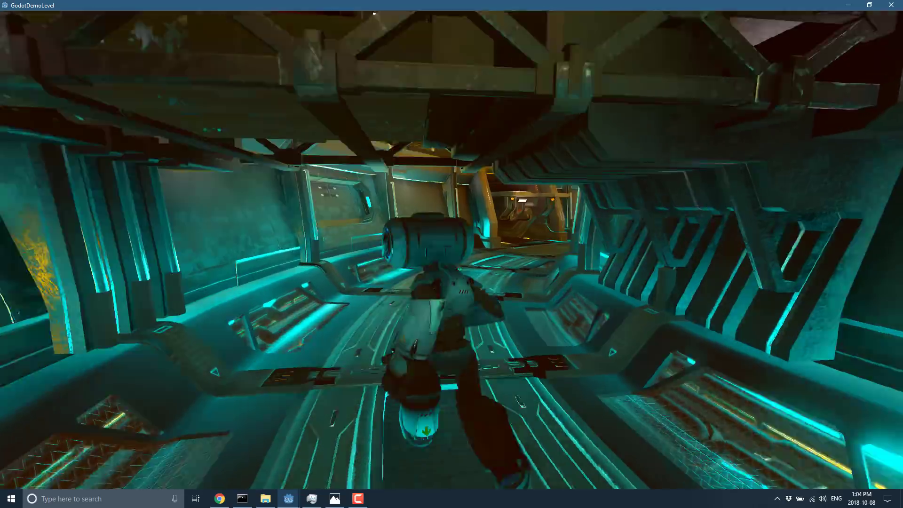
{"action": "key", "text": "w"}
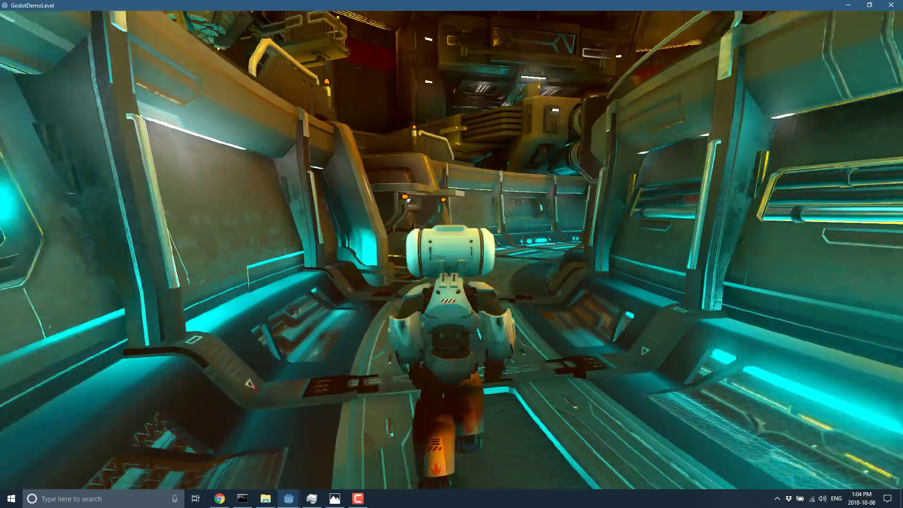
{"action": "key", "text": "w"}
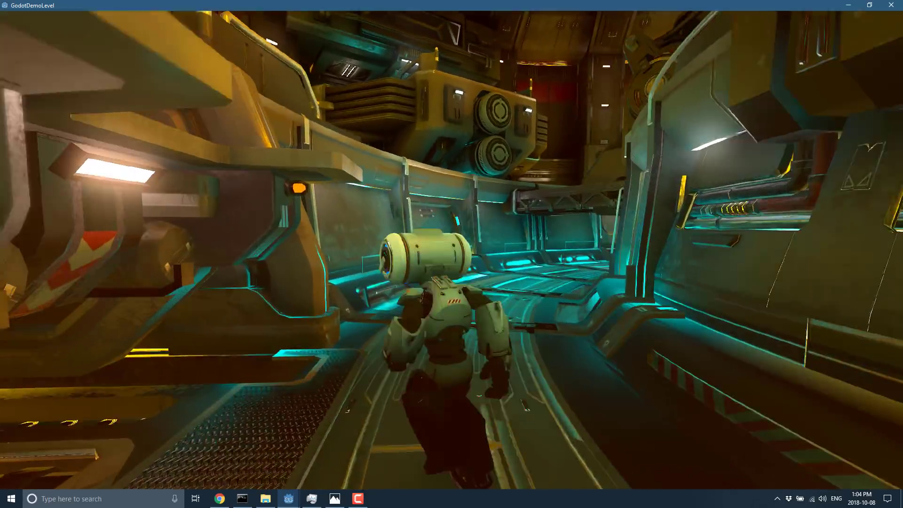
{"action": "key", "text": "w"}
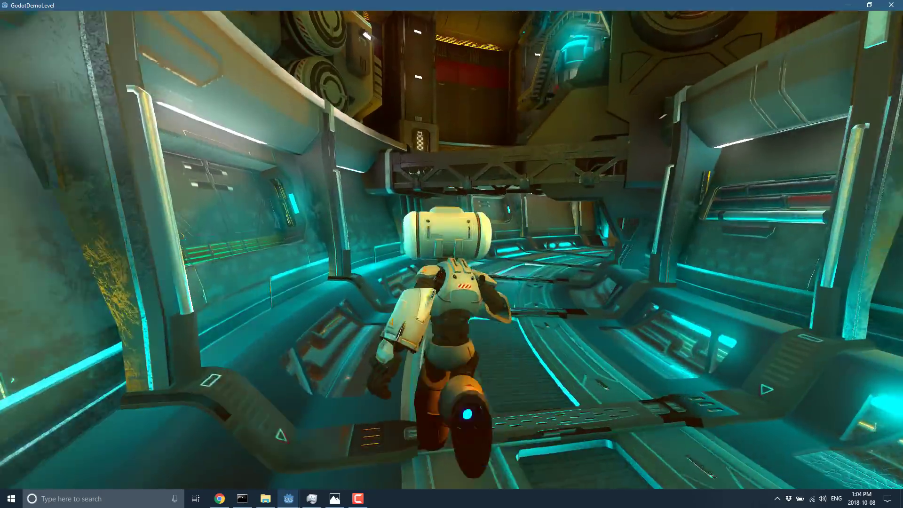
- Run beneath the overhead truss, then leave the game for File Explorer's C:\temp folder
{"action": "key", "text": "w"}
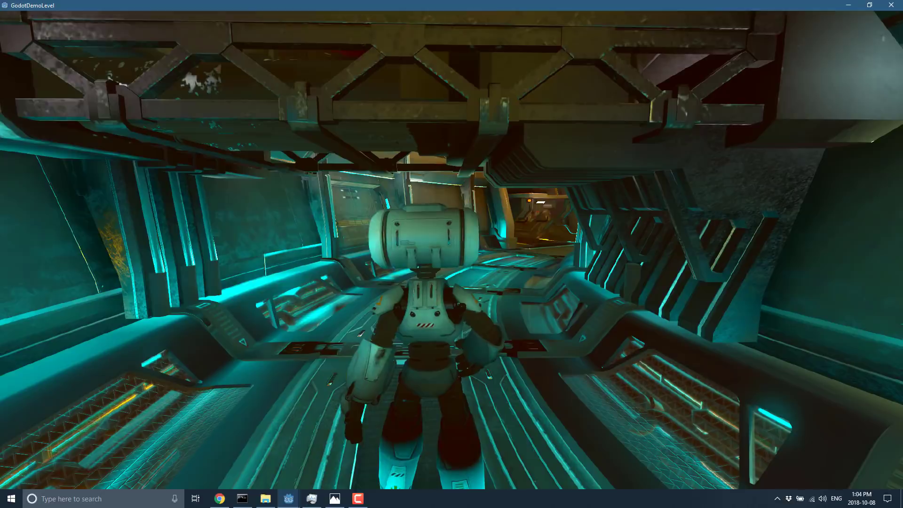
{"action": "key", "text": "alt+Tab"}
{"action": "key", "text": "alt+Left"}
{"action": "key", "text": "alt+Left"}
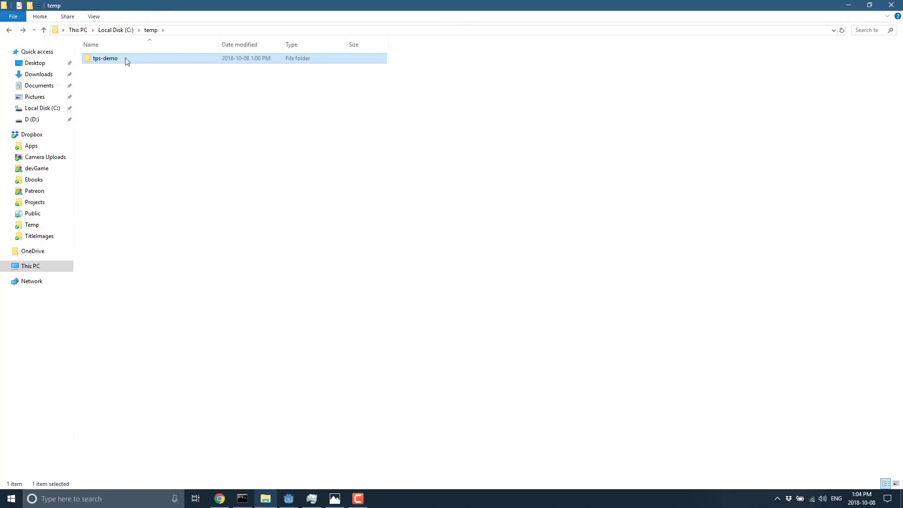
- Check the tps-demo folder's properties (2.08 GB, 5,616 files, 65 folders) and close them unchanged
{"action": "right_click", "coordinate": [110, 60]}
{"action": "left_click", "coordinate": [151, 259]}
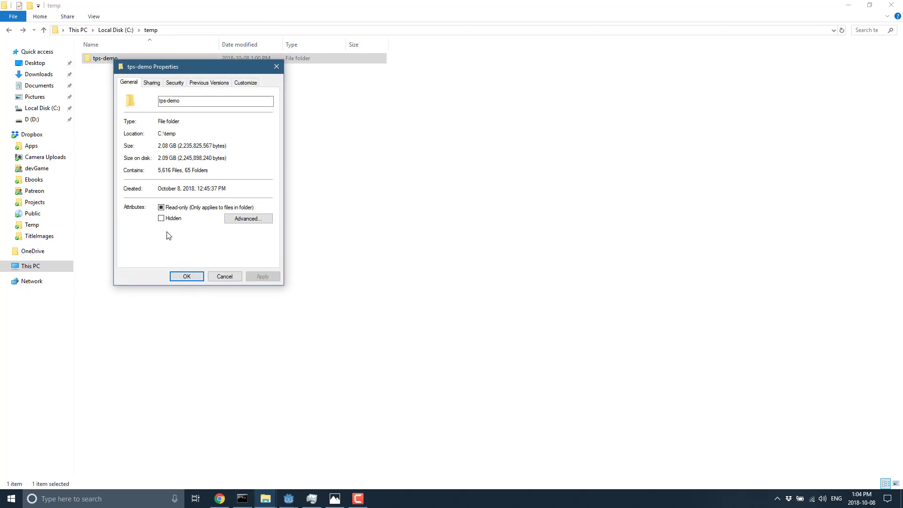
{"action": "left_click", "coordinate": [226, 277]}
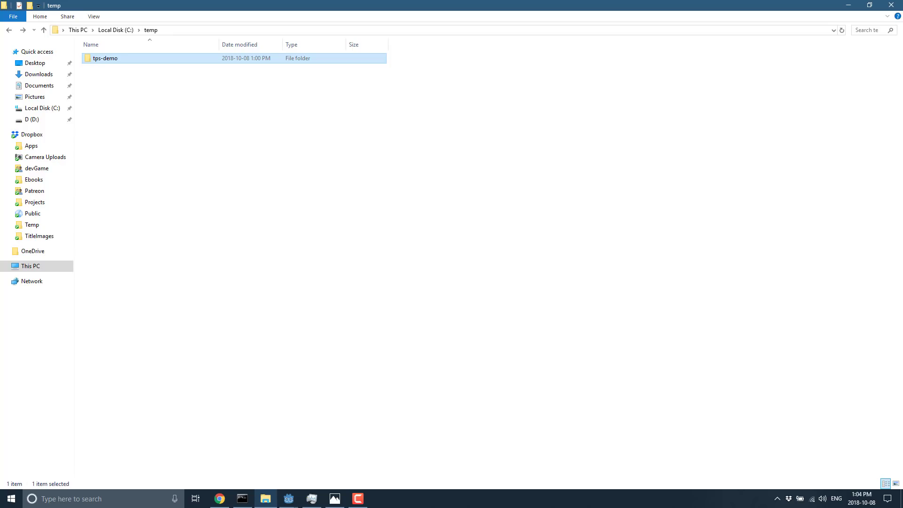
{"action": "left_click", "coordinate": [357, 498]}
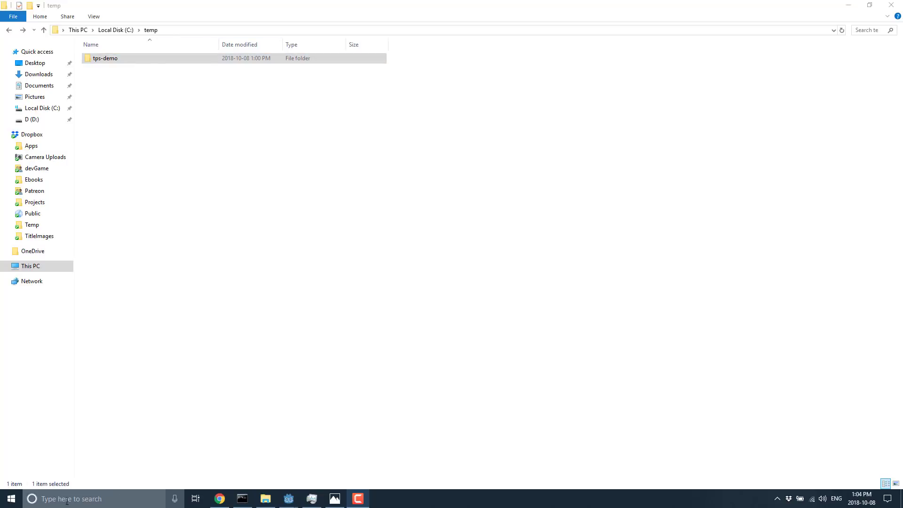
- In the browser, close the Reddit tab and open the Godot Engine GitHub organization page
{"action": "left_click", "coordinate": [219, 498]}
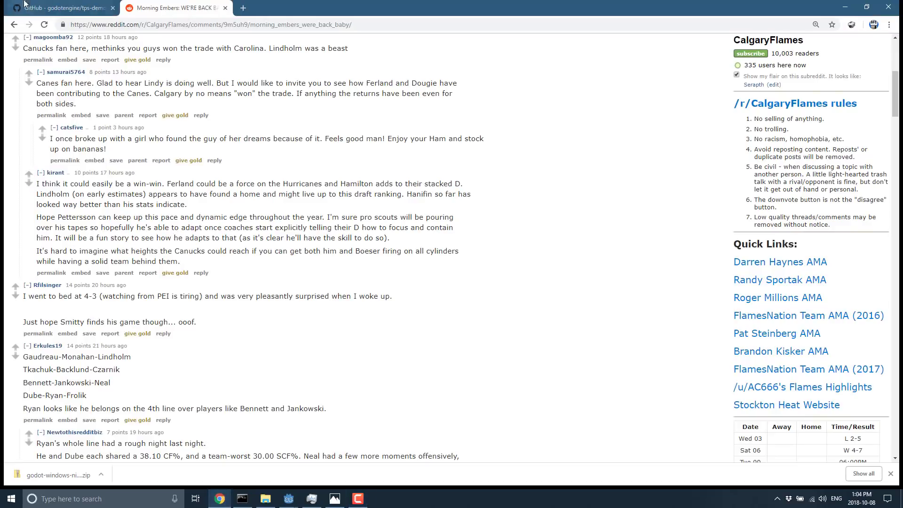
{"action": "left_click", "coordinate": [225, 8]}
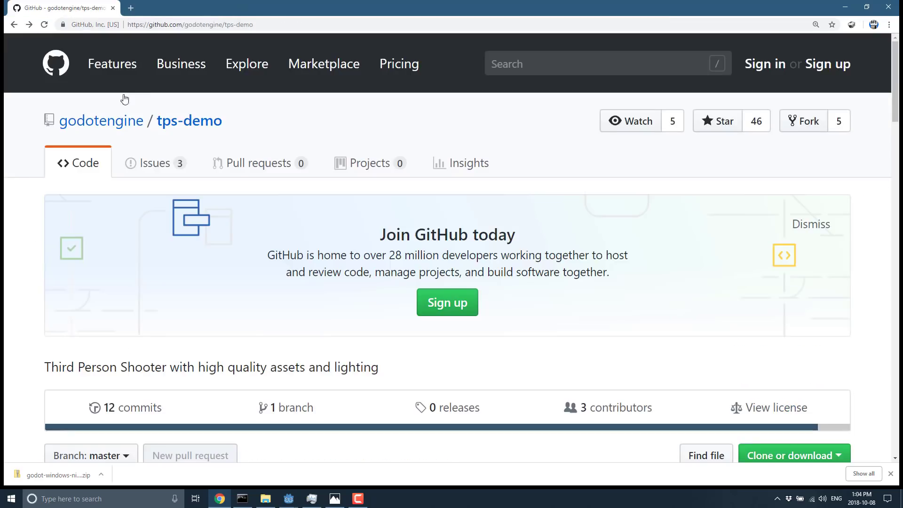
{"action": "left_click", "coordinate": [115, 128]}
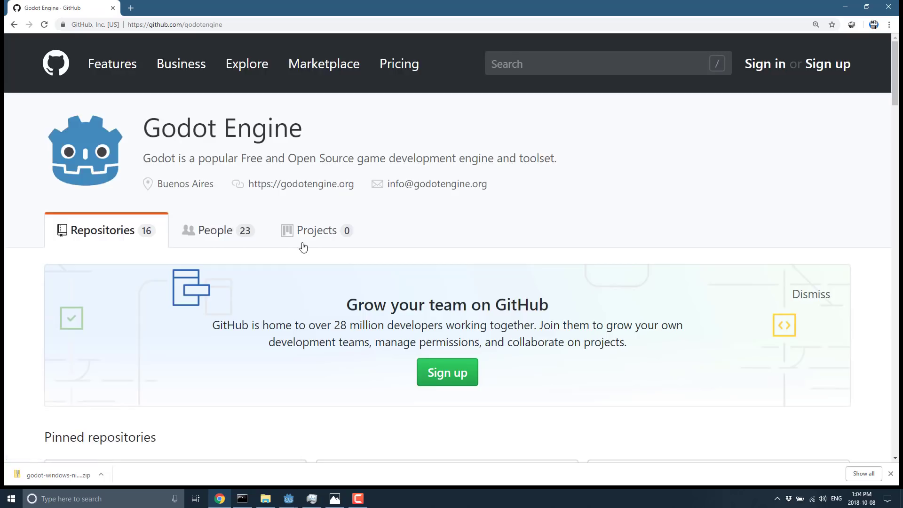
{"action": "scroll", "coordinate": [303, 248], "scroll_direction": "down", "scroll_amount": 15}
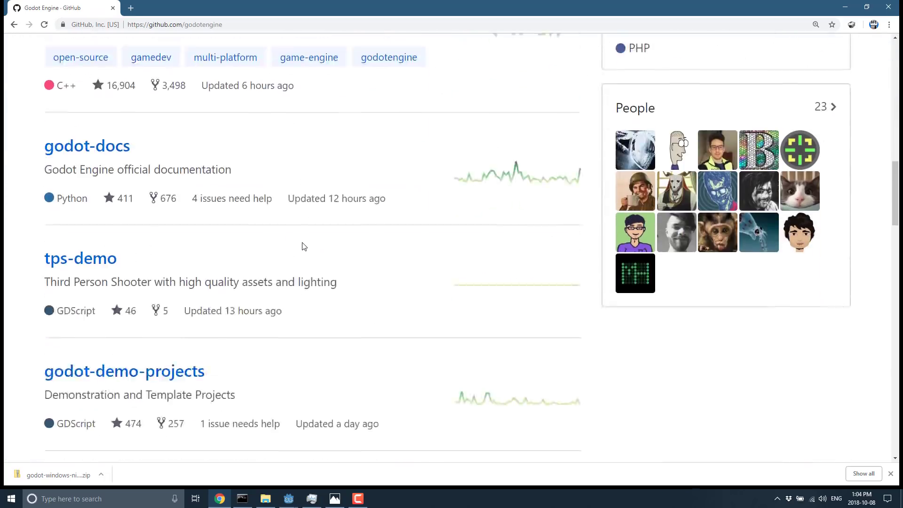
- Open the tps-demo repository, skim its README, and copy the HTTPS clone URL
{"action": "left_click", "coordinate": [82, 223]}
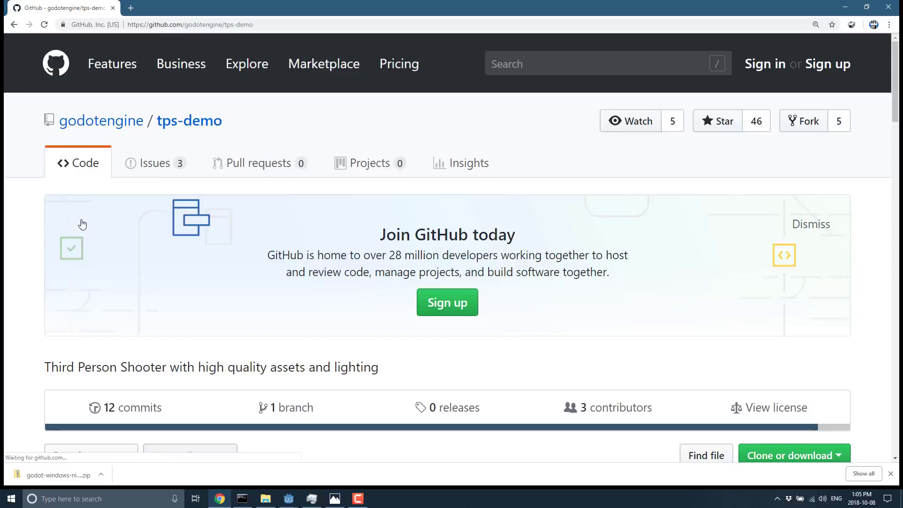
{"action": "scroll", "coordinate": [522, 223], "scroll_direction": "down", "scroll_amount": 10}
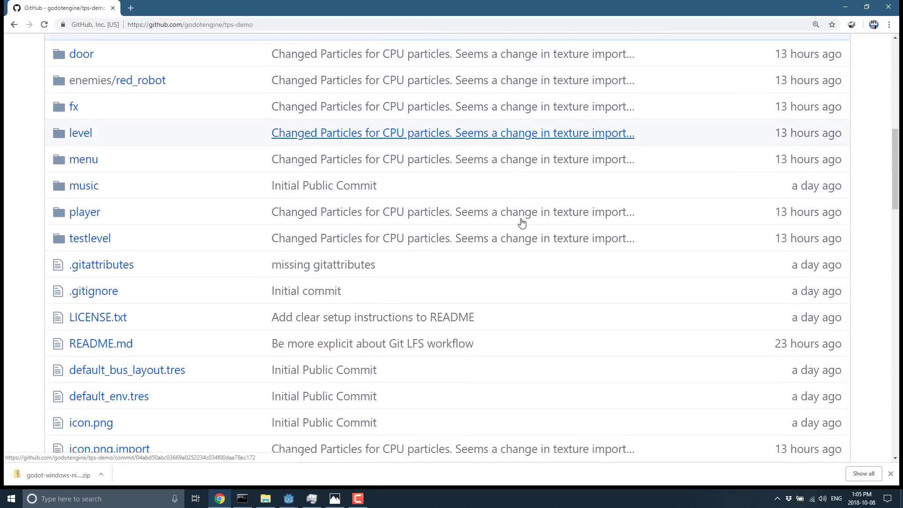
{"action": "scroll", "coordinate": [522, 223], "scroll_direction": "down", "scroll_amount": 15}
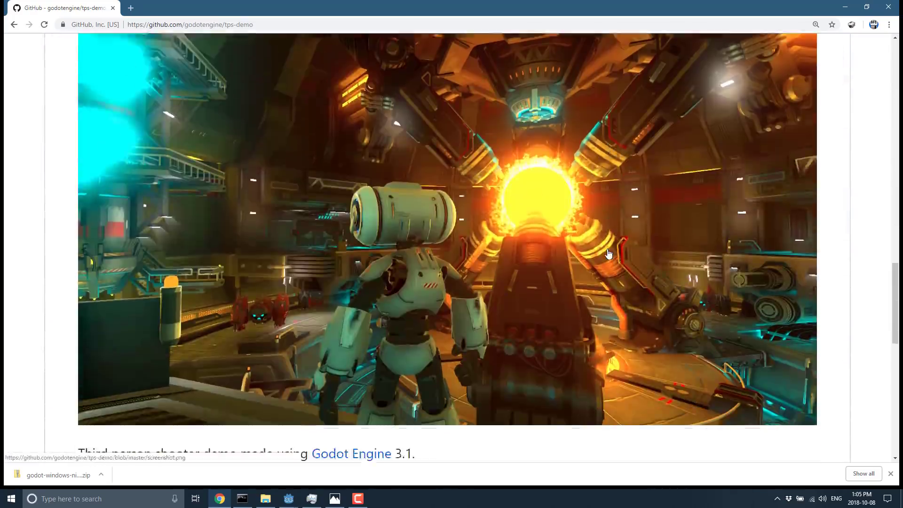
{"action": "scroll", "coordinate": [607, 254], "scroll_direction": "down", "scroll_amount": 8}
{"action": "scroll", "coordinate": [647, 268], "scroll_direction": "up", "scroll_amount": 7}
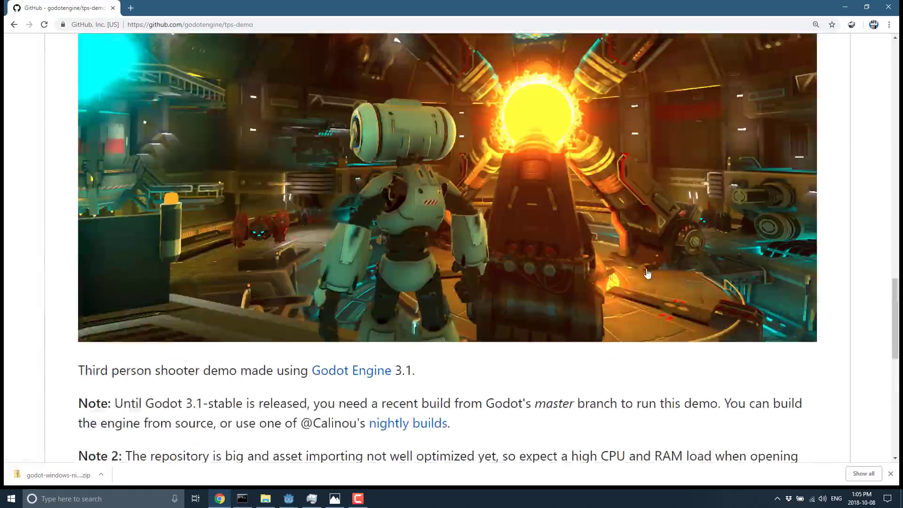
{"action": "scroll", "coordinate": [647, 273], "scroll_direction": "up", "scroll_amount": 15}
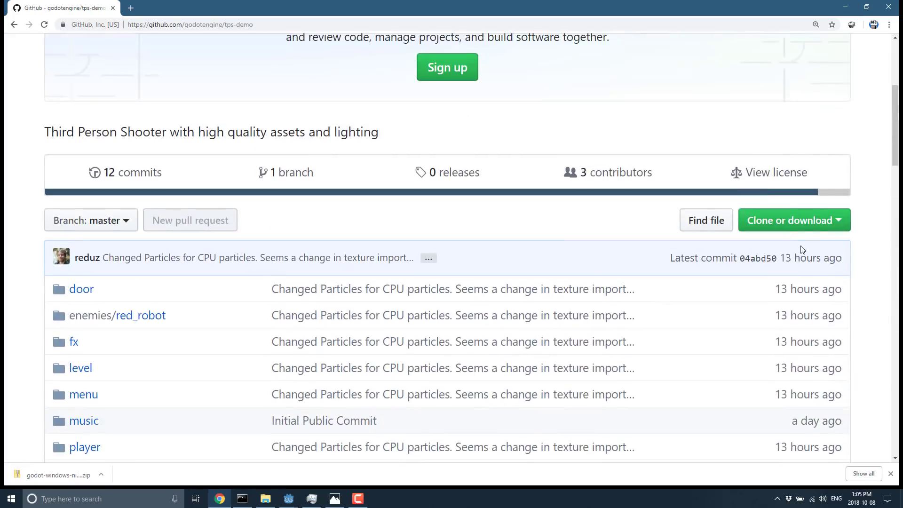
{"action": "left_click", "coordinate": [796, 221]}
{"action": "left_click", "coordinate": [822, 309]}
{"action": "left_click", "coordinate": [242, 498]}
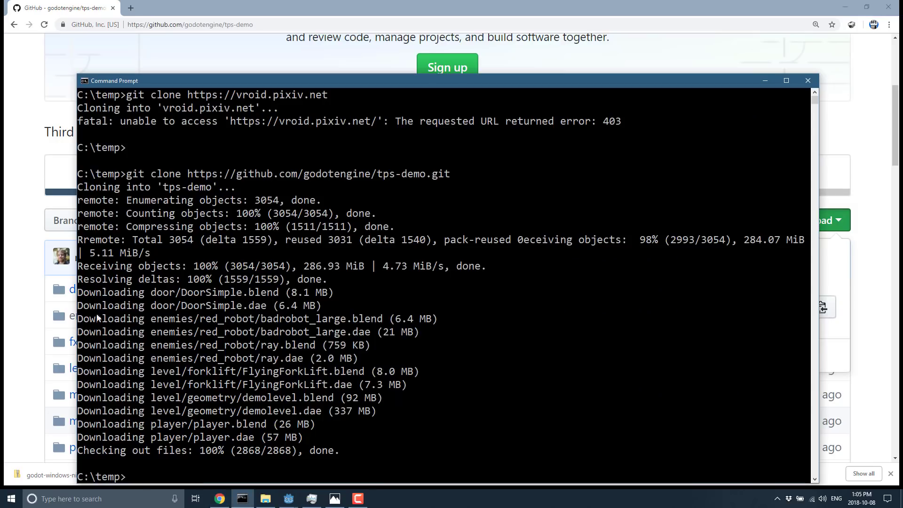
{"action": "scroll", "coordinate": [315, 205], "scroll_direction": "up", "scroll_amount": 2}
{"action": "scroll", "coordinate": [202, 145], "scroll_direction": "down", "scroll_amount": 2}
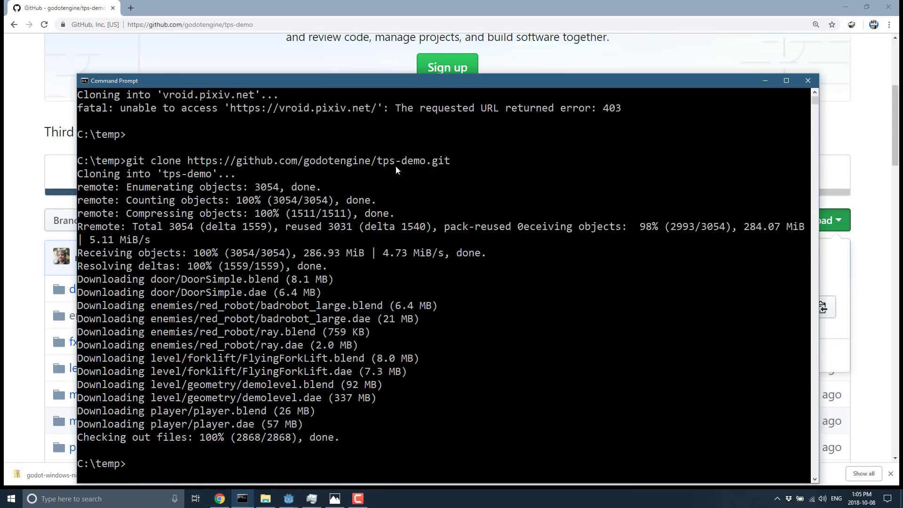
{"action": "scroll", "coordinate": [457, 190], "scroll_direction": "down", "scroll_amount": 3}
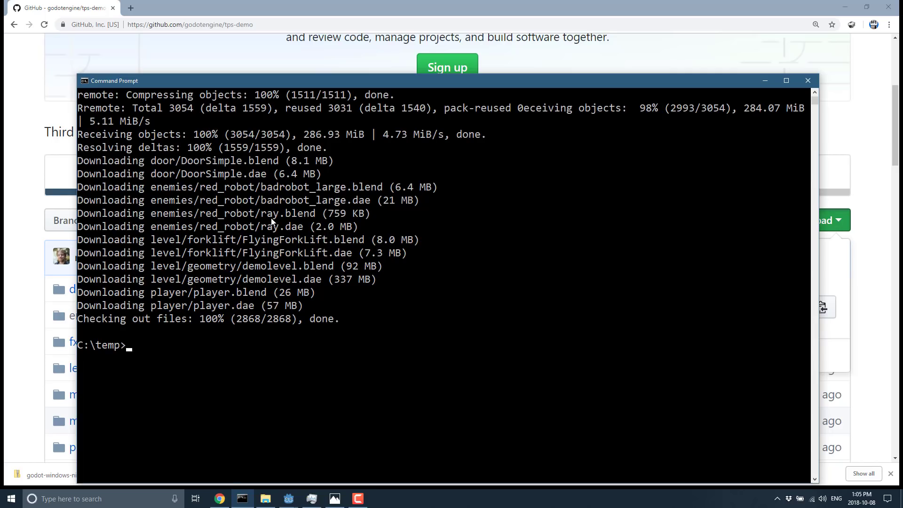
{"action": "left_click", "coordinate": [220, 498]}
{"action": "scroll", "coordinate": [479, 300], "scroll_direction": "down", "scroll_amount": 5}
{"action": "scroll", "coordinate": [477, 301], "scroll_direction": "down", "scroll_amount": 15}
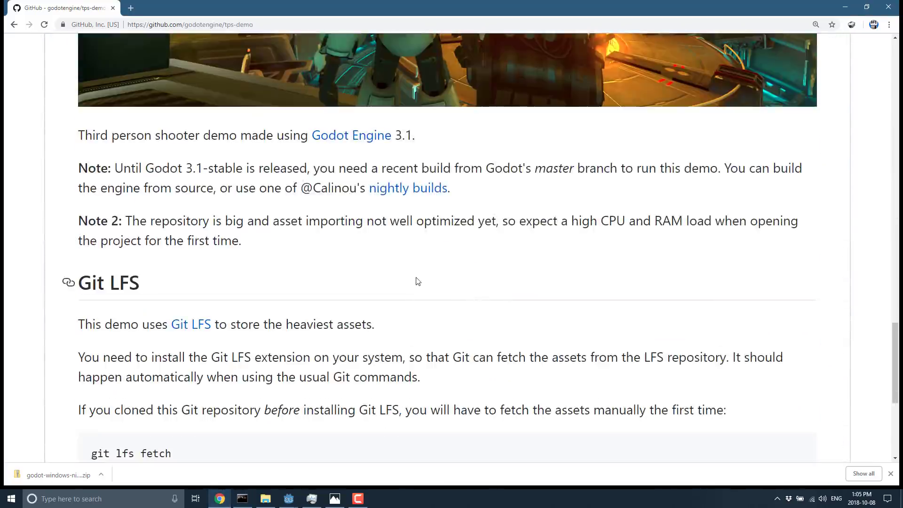
{"action": "scroll", "coordinate": [418, 281], "scroll_direction": "down", "scroll_amount": 3}
{"action": "left_click_drag", "start_coordinate": [84, 183], "coordinate": [442, 187]}
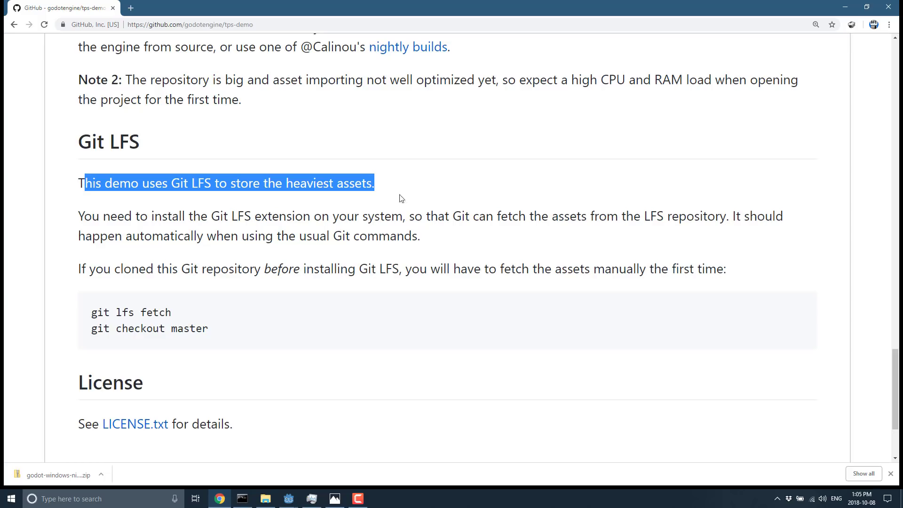
{"action": "left_click_drag", "start_coordinate": [256, 328], "coordinate": [83, 293]}
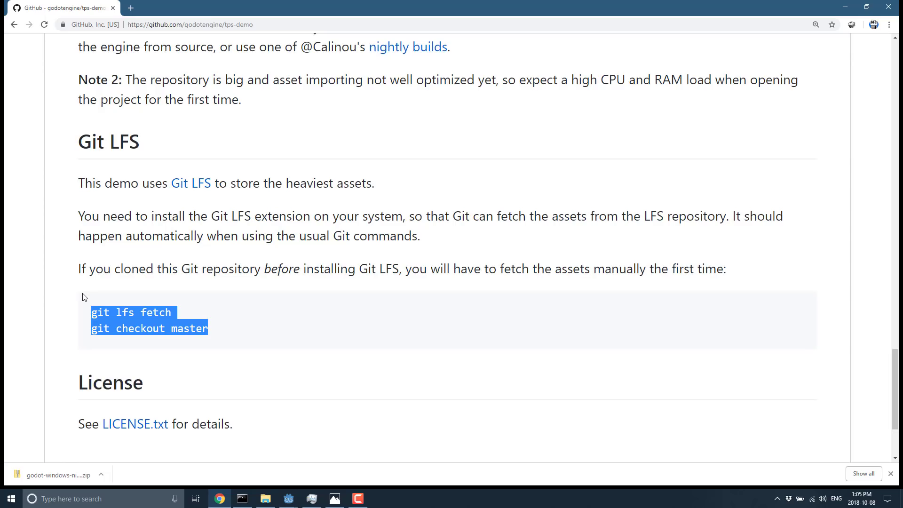
{"action": "scroll", "coordinate": [367, 333], "scroll_direction": "up", "scroll_amount": 5}
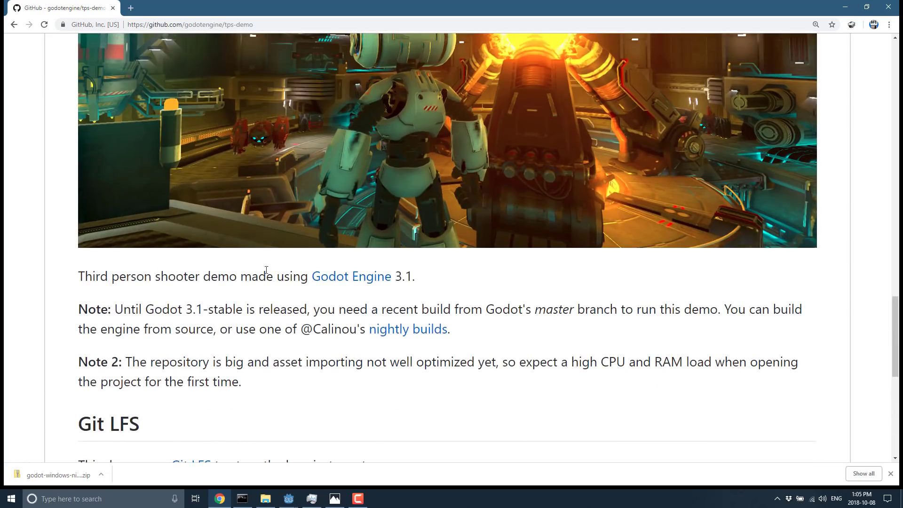
{"action": "left_click_drag", "start_coordinate": [259, 271], "coordinate": [470, 297]}
{"action": "left_click", "coordinate": [470, 289]}
{"action": "left_click_drag", "start_coordinate": [422, 276], "coordinate": [274, 271]}
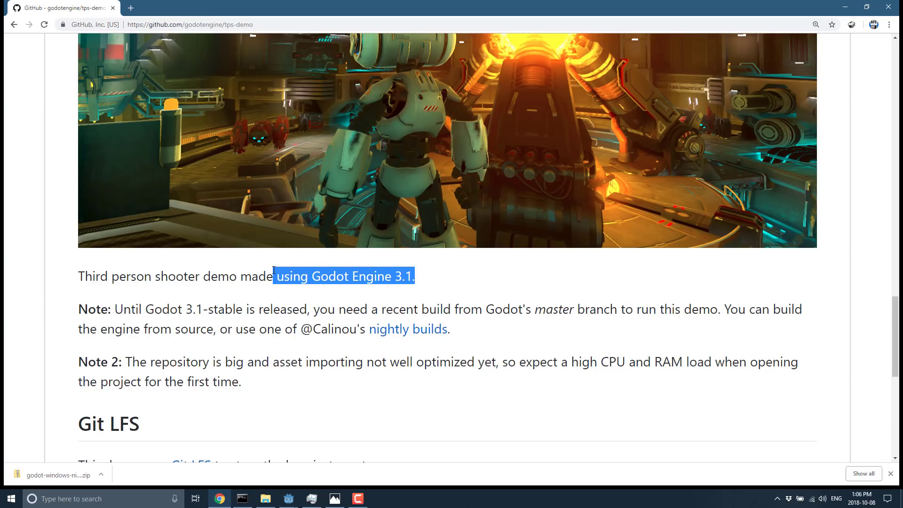
{"action": "left_click", "coordinate": [356, 336]}
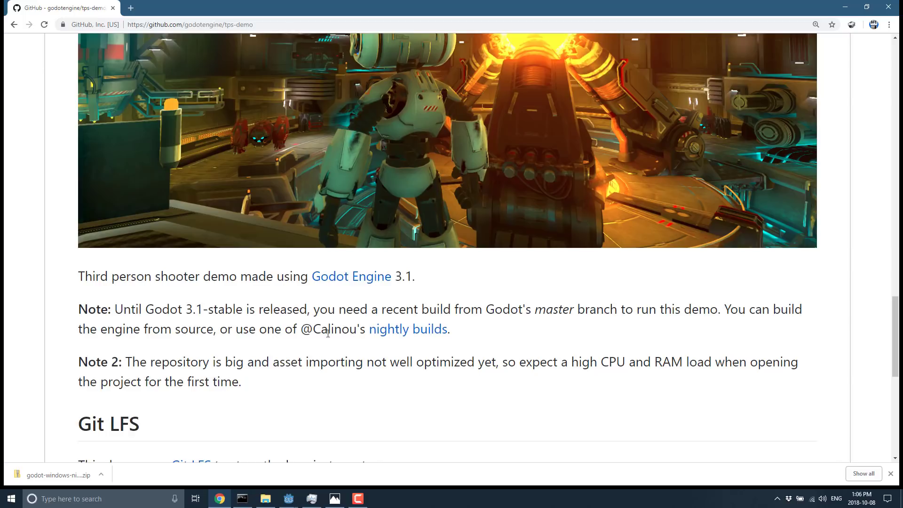
{"action": "left_click", "coordinate": [431, 329]}
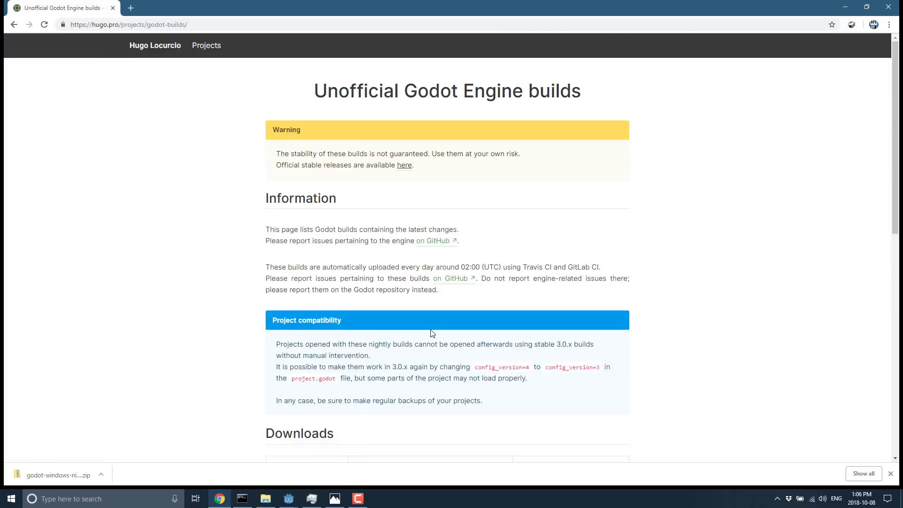
{"action": "scroll", "coordinate": [410, 301], "scroll_direction": "down", "scroll_amount": 6}
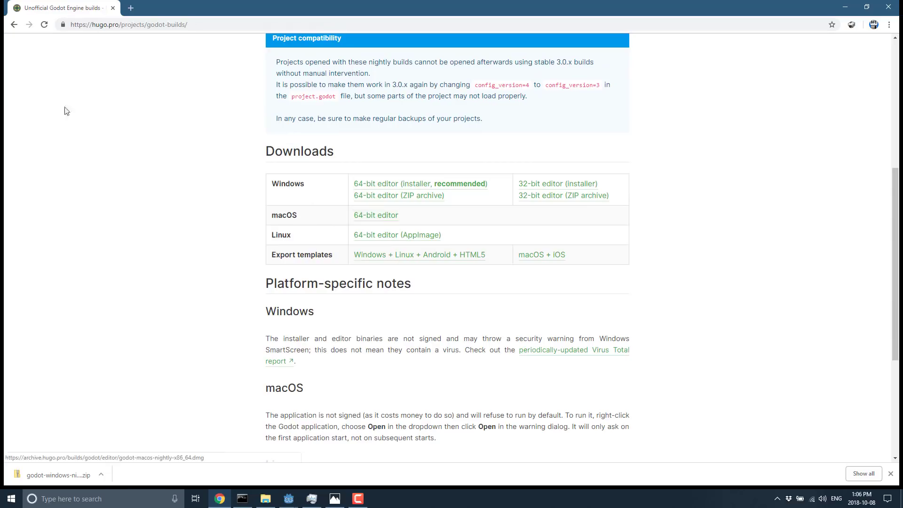
{"action": "scroll", "coordinate": [116, 90], "scroll_direction": "up", "scroll_amount": 6}
{"action": "key", "text": "alt+Left"}
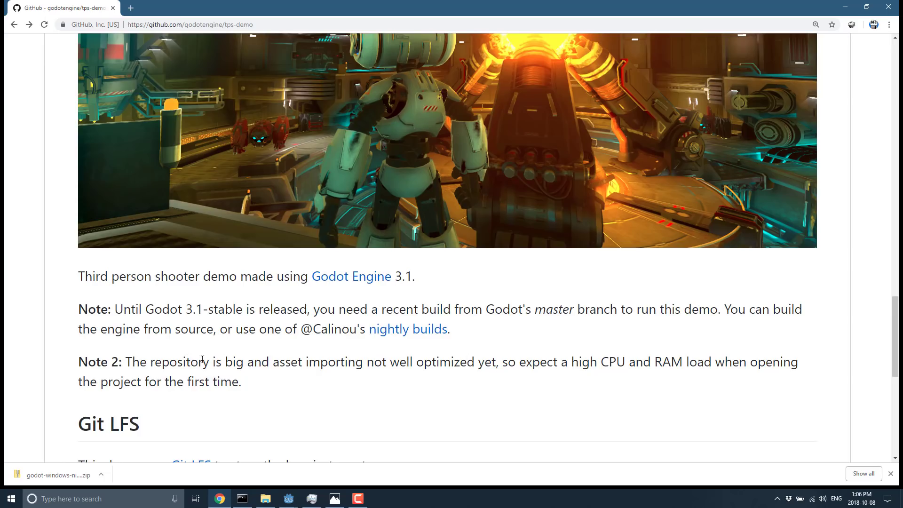
{"action": "left_click_drag", "start_coordinate": [186, 361], "coordinate": [699, 379]}
{"action": "left_click", "coordinate": [699, 379]}
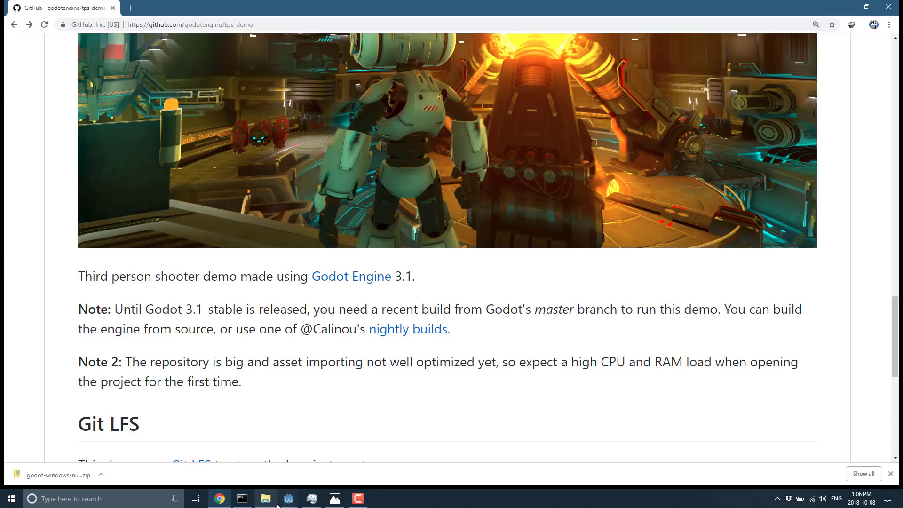
- Bring the Godot editor forward and show menu.tscn's Scene Root robot in the 3D view
{"action": "mouse_move", "coordinate": [288, 499]}
{"action": "left_click", "coordinate": [326, 470]}
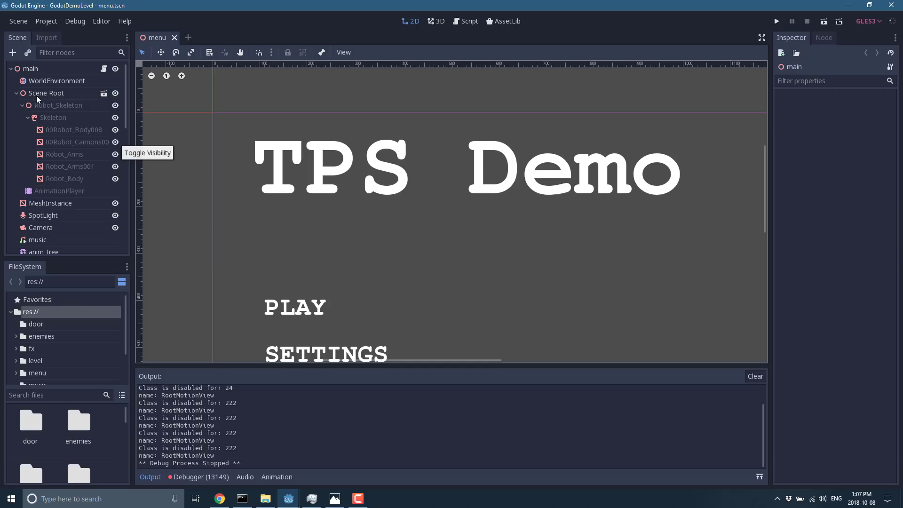
{"action": "left_click", "coordinate": [102, 95]}
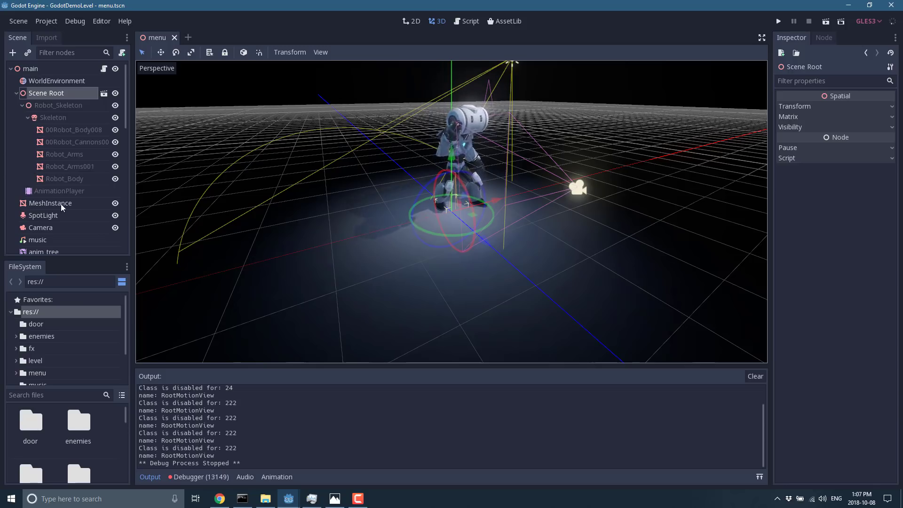
- View the ui menu layout in 2D, return to the 3D view, and run the project
{"action": "scroll", "coordinate": [60, 204], "scroll_direction": "down", "scroll_amount": 4}
{"action": "left_click", "coordinate": [32, 182]}
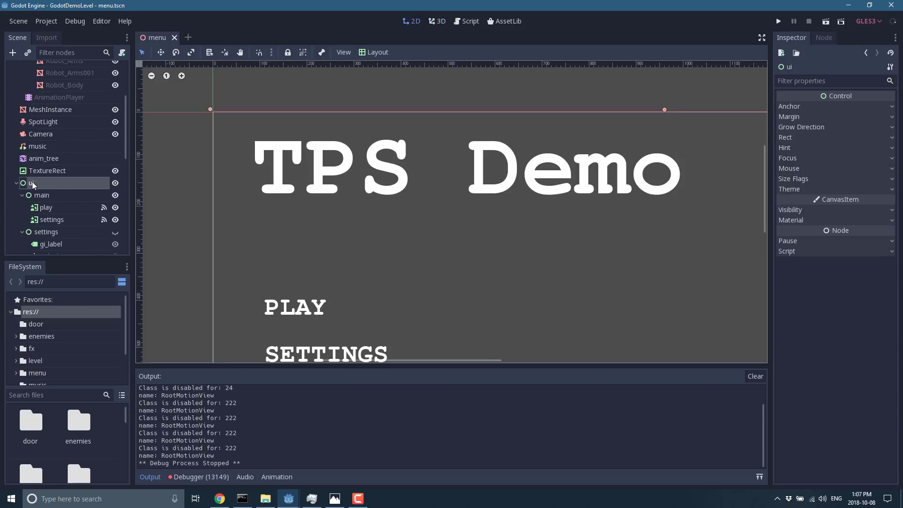
{"action": "scroll", "coordinate": [453, 241], "scroll_direction": "down", "scroll_amount": 3}
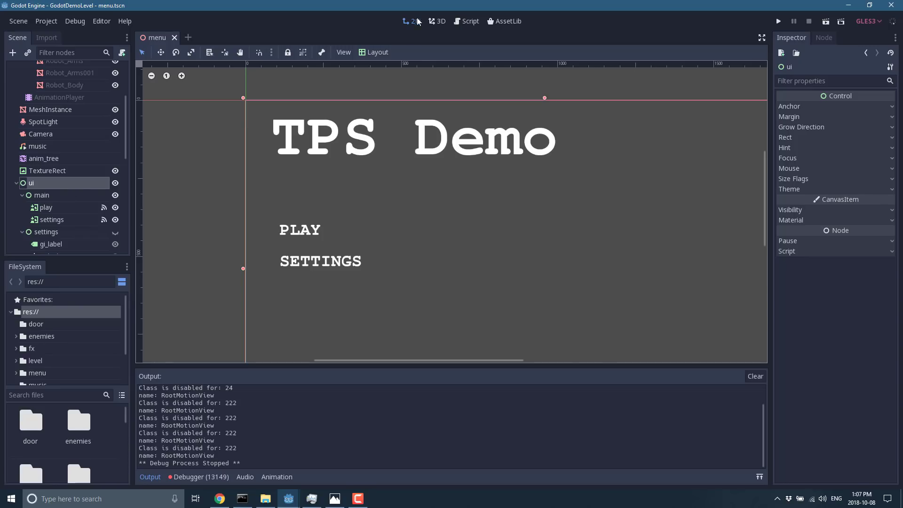
{"action": "left_click", "coordinate": [436, 24]}
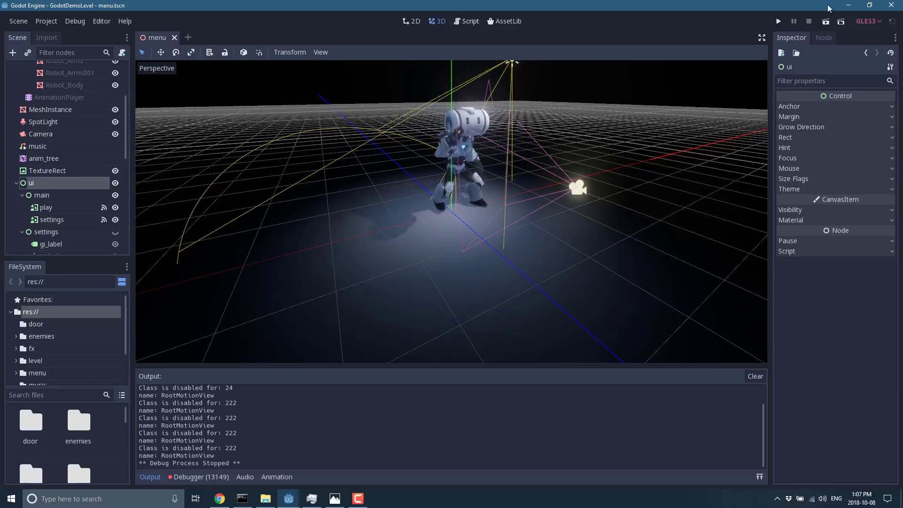
{"action": "left_click", "coordinate": [779, 21]}
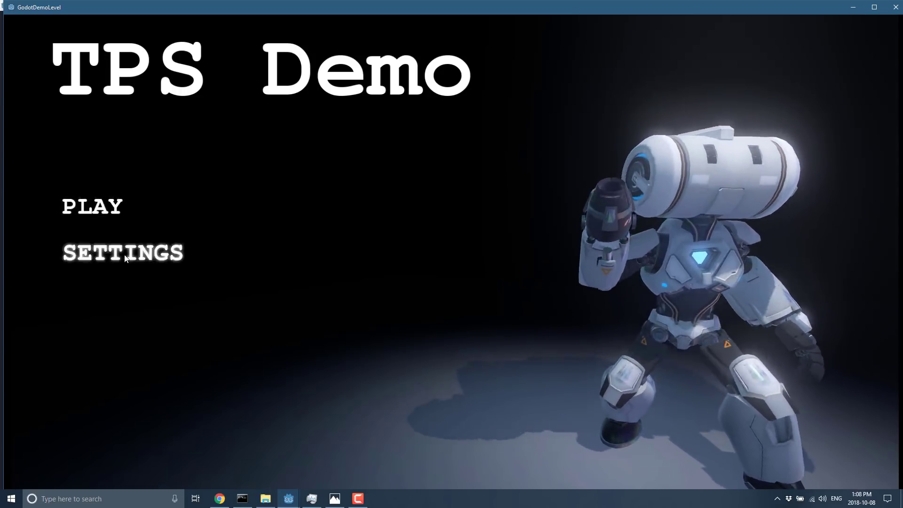
- Open the game's SETTINGS screen, cancel back to the main menu, and close the game window
{"action": "left_click", "coordinate": [122, 253]}
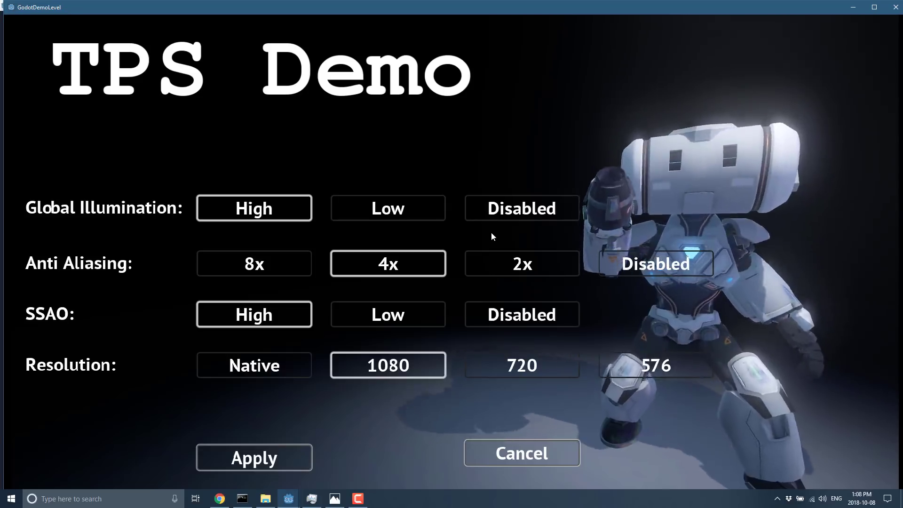
{"action": "left_click", "coordinate": [507, 448]}
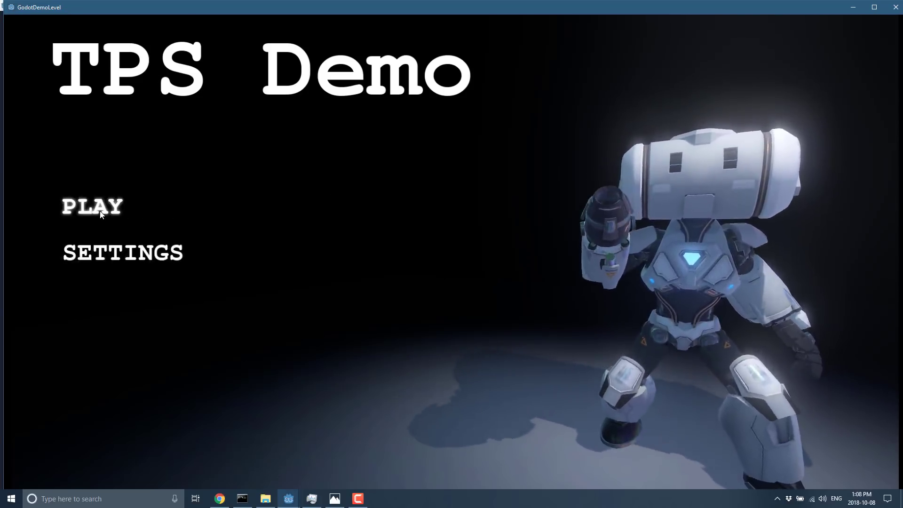
{"action": "left_click", "coordinate": [895, 7]}
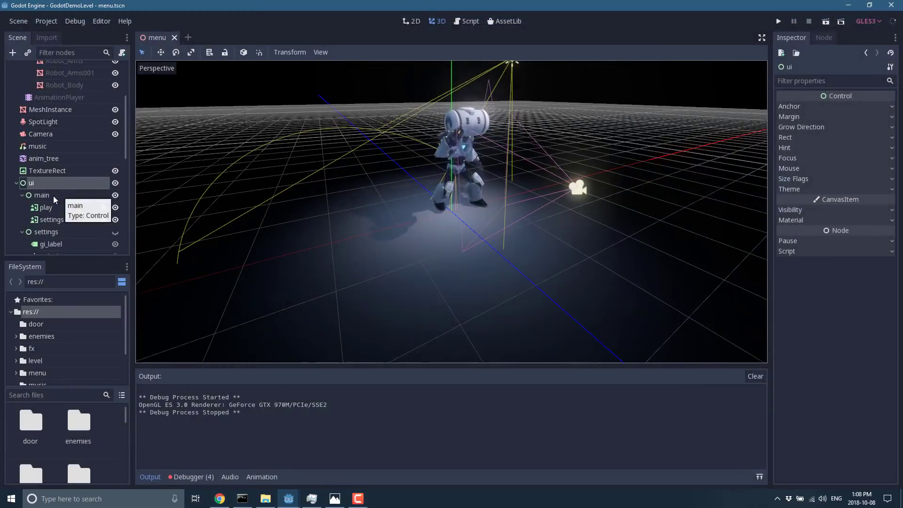
- In the 2D menu view, toggle the main node's visibility repeatedly, hiding the PLAY and SETTINGS buttons
{"action": "left_click", "coordinate": [412, 23]}
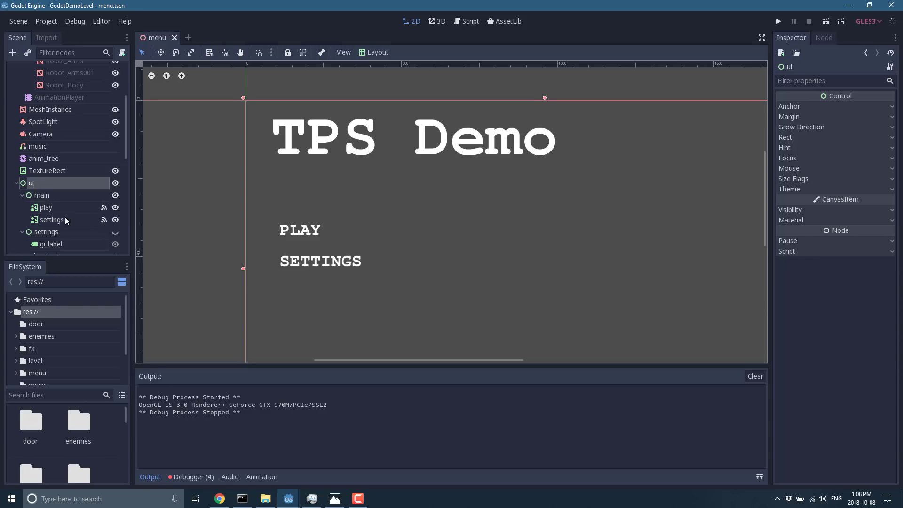
{"action": "scroll", "coordinate": [65, 216], "scroll_direction": "down", "scroll_amount": 2}
{"action": "left_click", "coordinate": [43, 149]}
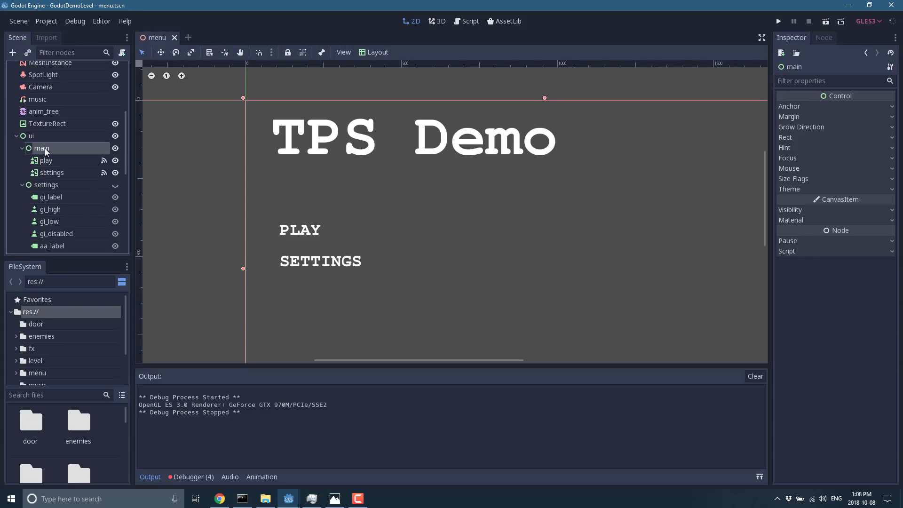
{"action": "left_click", "coordinate": [115, 148]}
{"action": "left_click", "coordinate": [115, 148]}
{"action": "left_click", "coordinate": [115, 148]}
{"action": "left_click", "coordinate": [114, 148]}
{"action": "left_click", "coordinate": [115, 149]}
- Toggle the settings and loading nodes' visibility, leaving the settings panel shown on the canvas
{"action": "left_click", "coordinate": [64, 136]}
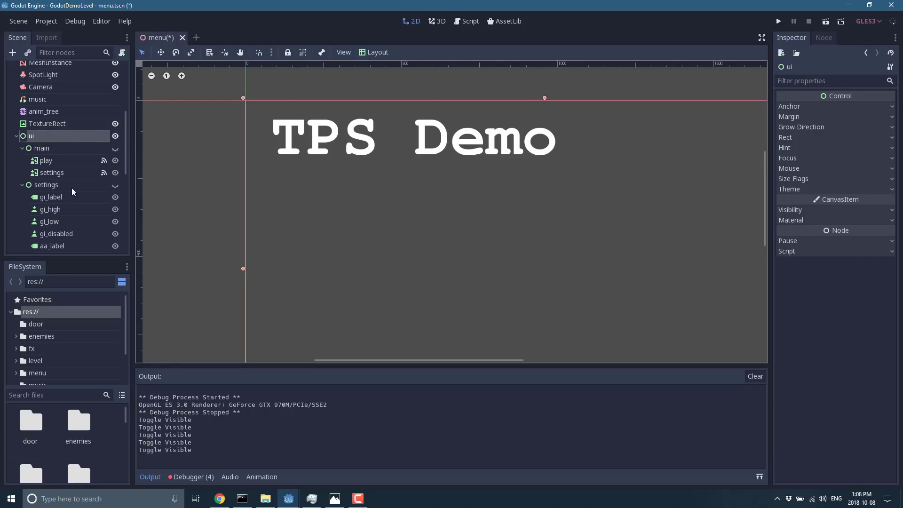
{"action": "left_click", "coordinate": [115, 185]}
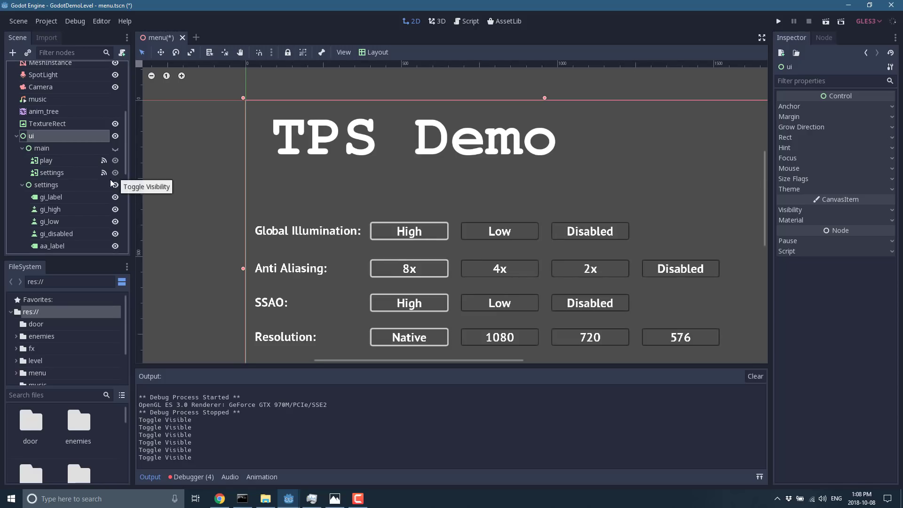
{"action": "left_click", "coordinate": [115, 185]}
{"action": "scroll", "coordinate": [66, 233], "scroll_direction": "down", "scroll_amount": 5}
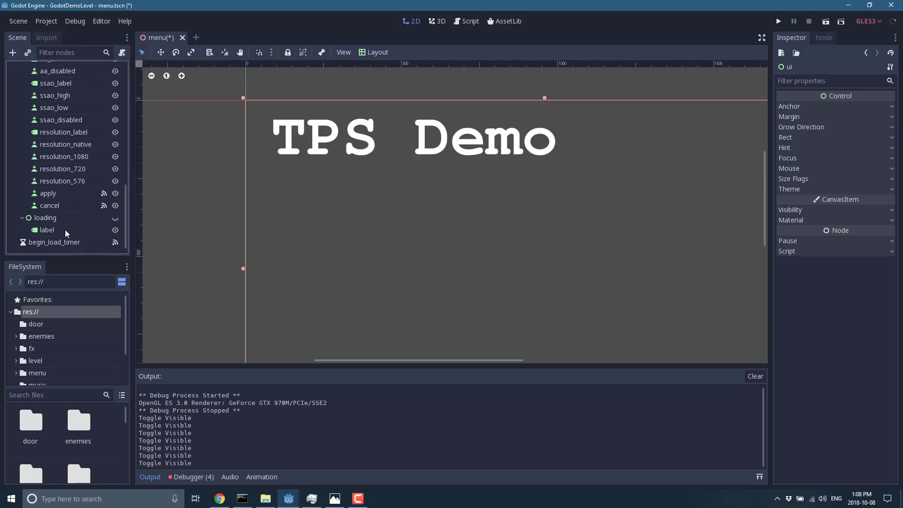
{"action": "left_click", "coordinate": [115, 219]}
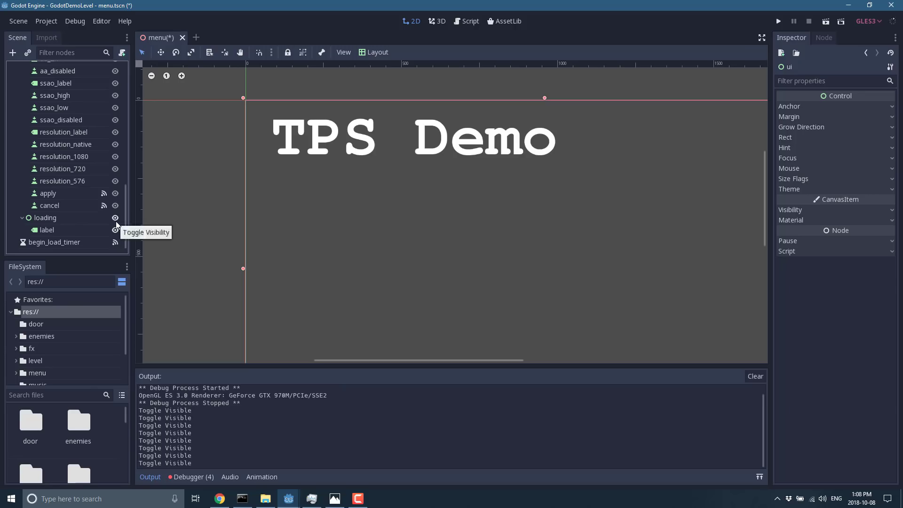
{"action": "left_click", "coordinate": [116, 219]}
{"action": "left_click", "coordinate": [115, 219]}
{"action": "scroll", "coordinate": [65, 198], "scroll_direction": "up", "scroll_amount": 6}
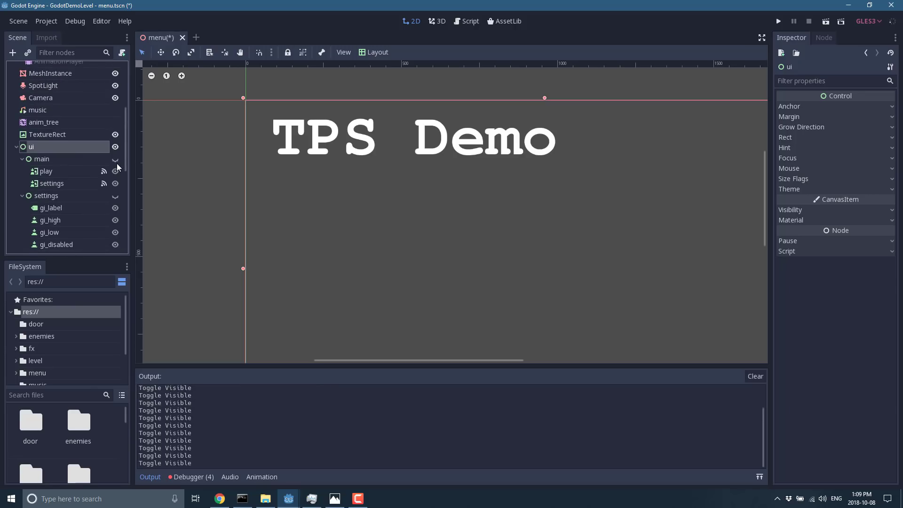
{"action": "left_click", "coordinate": [116, 196]}
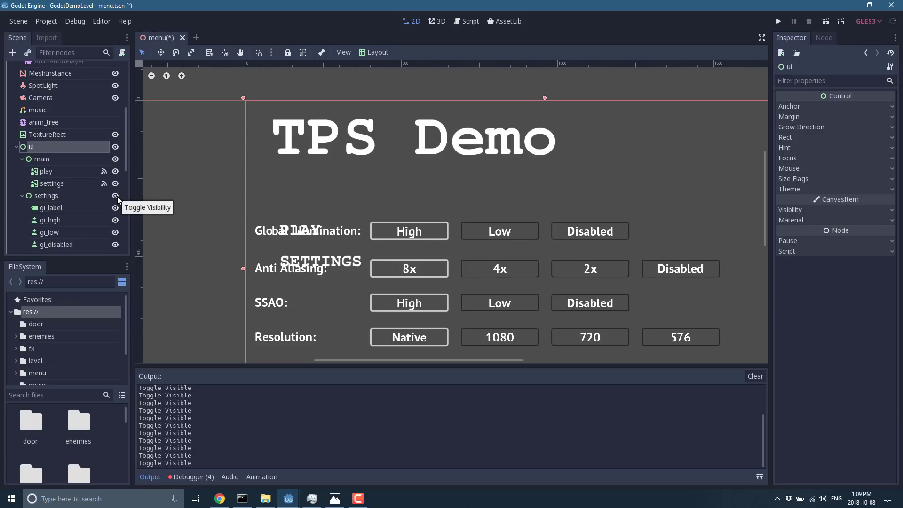
{"action": "left_click", "coordinate": [435, 21]}
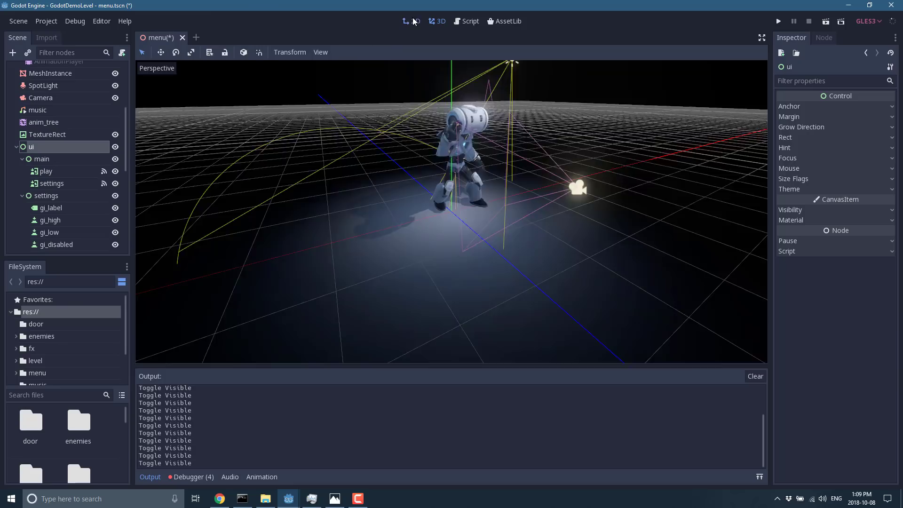
{"action": "left_click", "coordinate": [414, 21]}
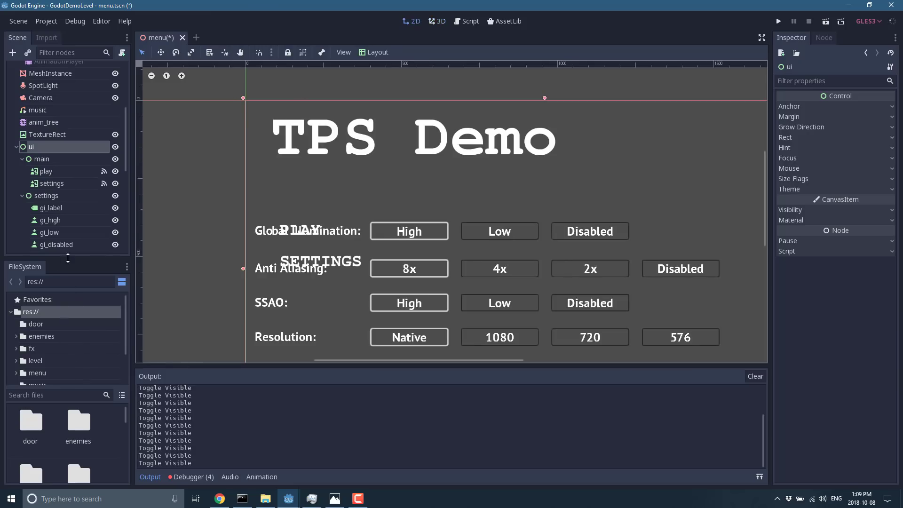
- Browse the FileSystem dock into the level folder and select level.tscn
{"action": "left_click_drag", "start_coordinate": [71, 261], "coordinate": [71, 149]}
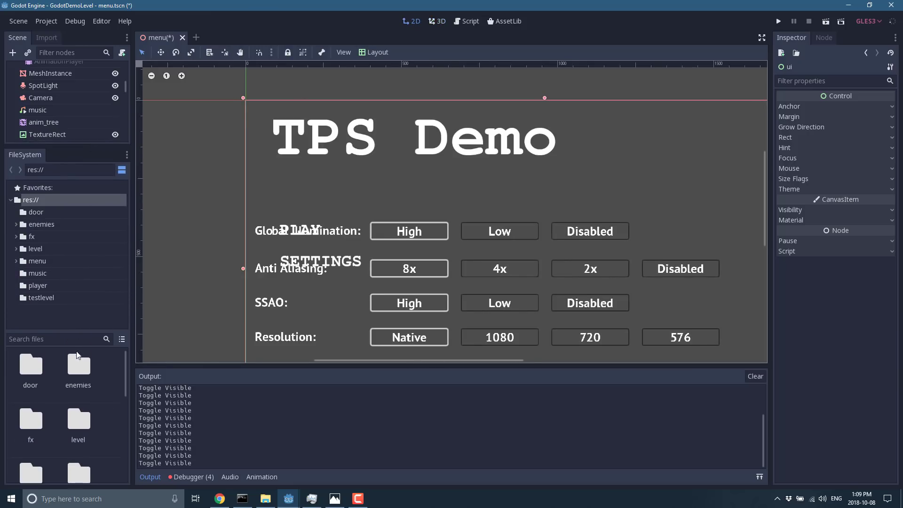
{"action": "scroll", "coordinate": [91, 391], "scroll_direction": "down", "scroll_amount": 1}
{"action": "double_click", "coordinate": [80, 412]}
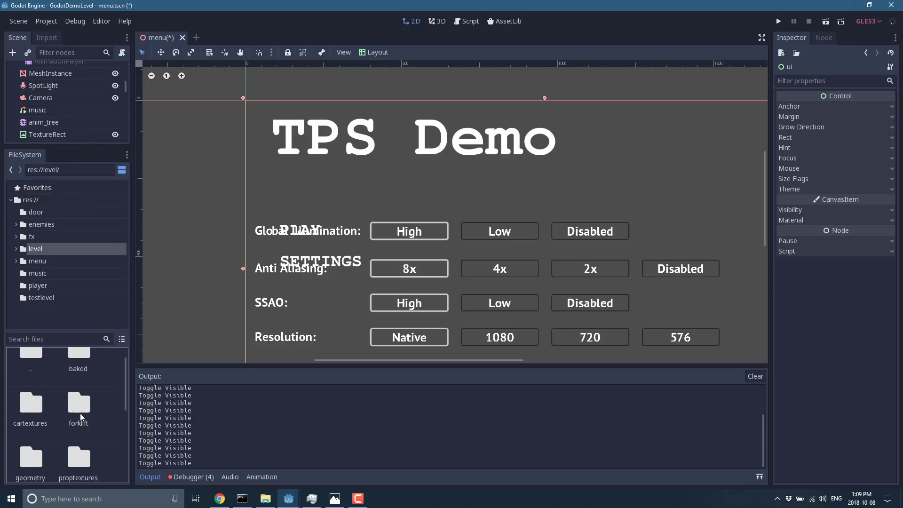
{"action": "scroll", "coordinate": [80, 413], "scroll_direction": "down", "scroll_amount": 3}
{"action": "scroll", "coordinate": [79, 413], "scroll_direction": "down", "scroll_amount": 1}
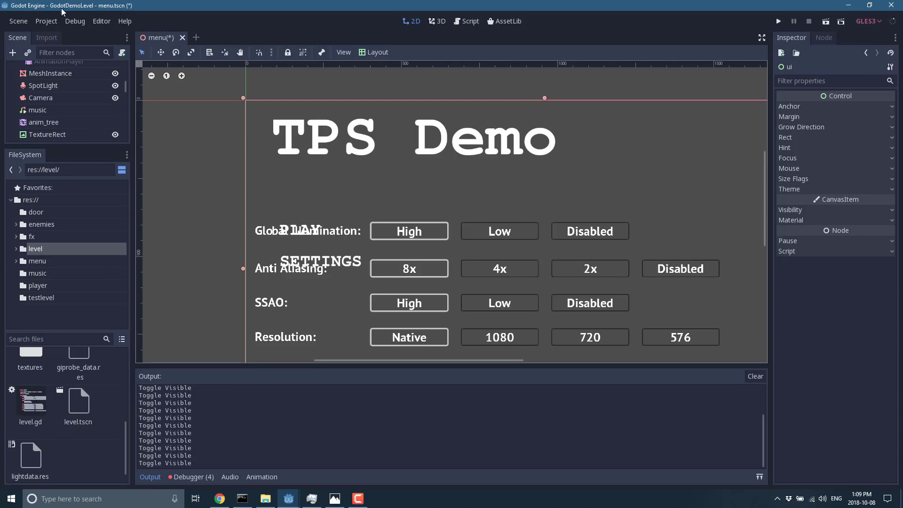
{"action": "left_click", "coordinate": [89, 404]}
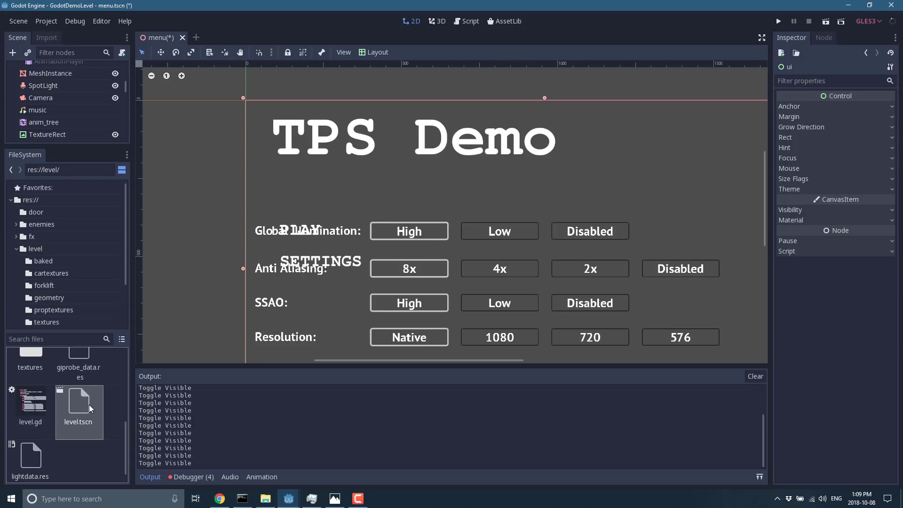
- Open level.tscn and fly the view from the glowing sphere toward the red robot
{"action": "double_click", "coordinate": [89, 404]}
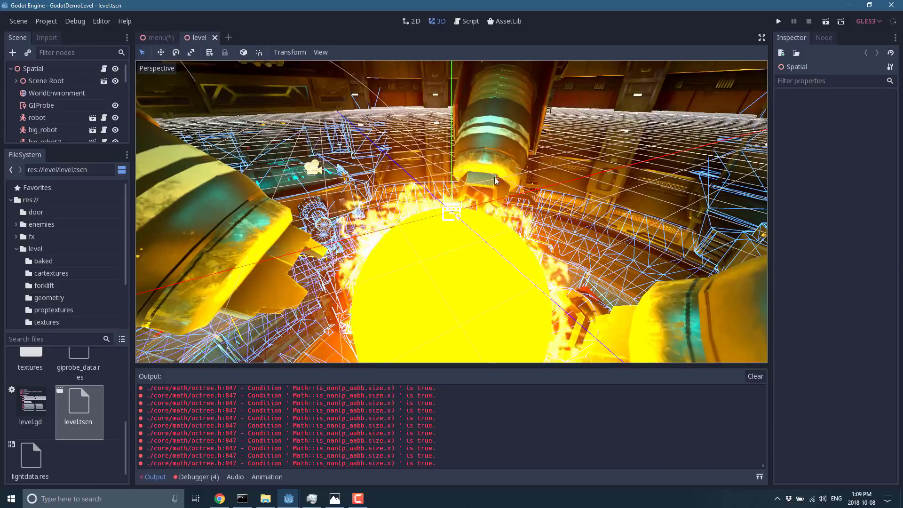
{"action": "right_click_drag", "start_coordinate": [494, 177], "coordinate": [491, 141]}
{"action": "right_click_drag", "start_coordinate": [346, 219], "coordinate": [346, 219]}
- Select the LightShaft031 mesh, then orbit around and select the big red robot big_robot2
{"action": "left_click", "coordinate": [437, 211]}
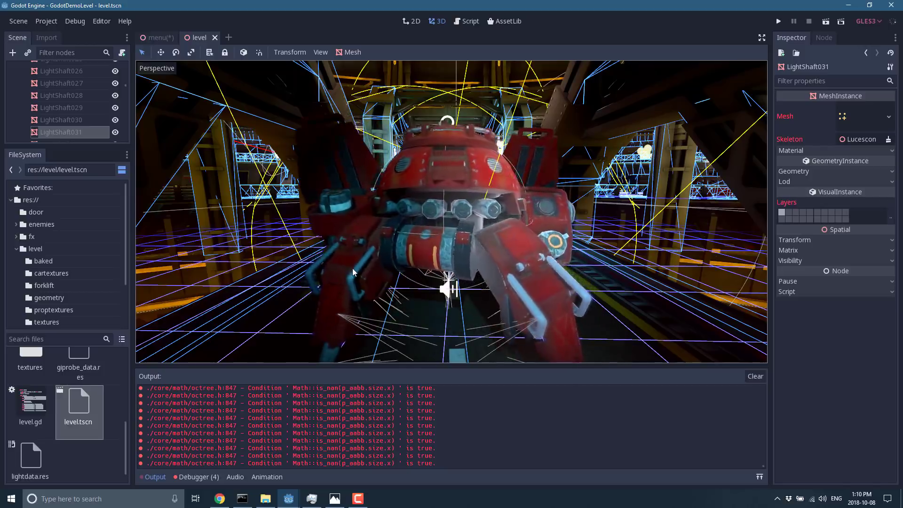
{"action": "middle_click_drag", "start_coordinate": [330, 192], "coordinate": [490, 260]}
{"action": "left_click", "coordinate": [525, 261]}
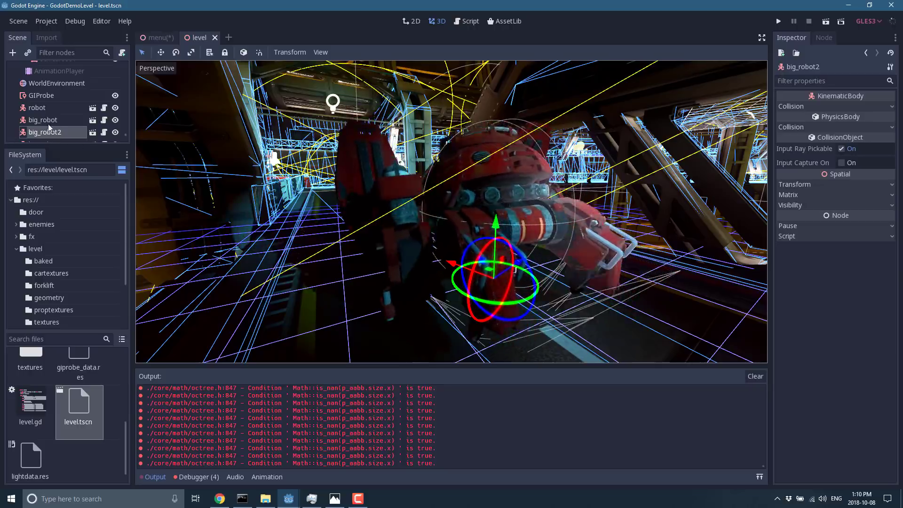
{"action": "scroll", "coordinate": [50, 127], "scroll_direction": "up", "scroll_amount": 3}
{"action": "scroll", "coordinate": [49, 127], "scroll_direction": "up", "scroll_amount": 5}
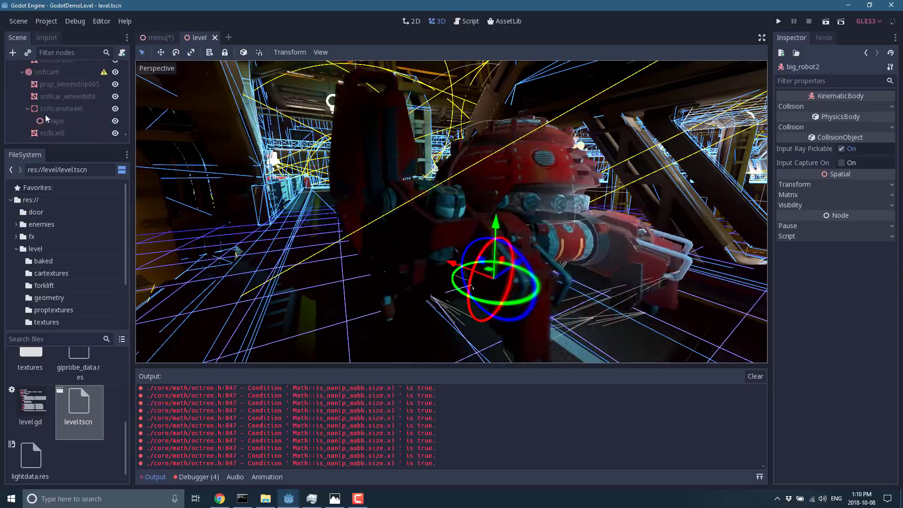
{"action": "scroll", "coordinate": [46, 115], "scroll_direction": "down", "scroll_amount": 8}
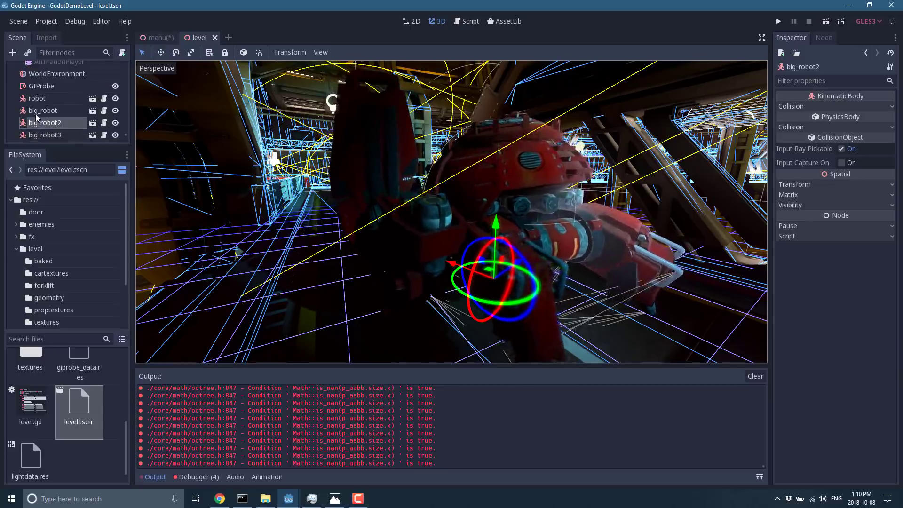
{"action": "scroll", "coordinate": [42, 135], "scroll_direction": "down", "scroll_amount": 1}
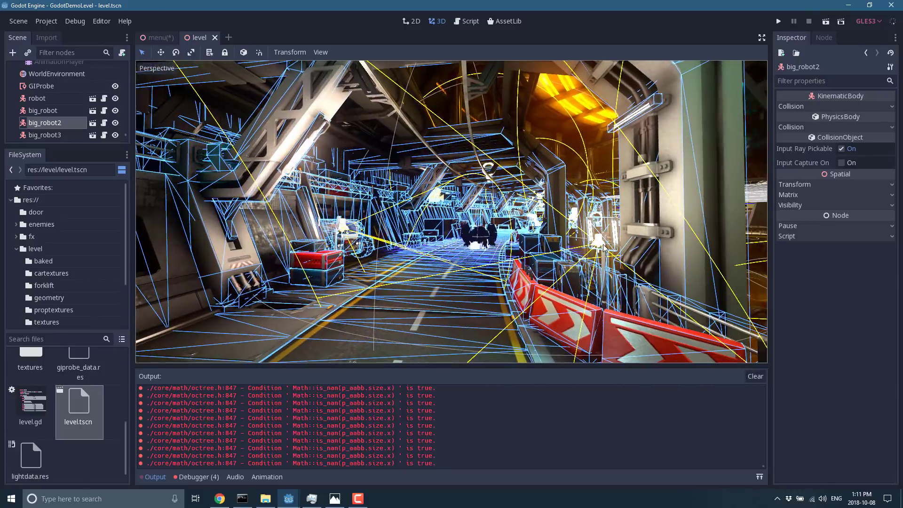
- Select Spot003, fly further through the corridor, and select the blue player robot
{"action": "left_click", "coordinate": [604, 247]}
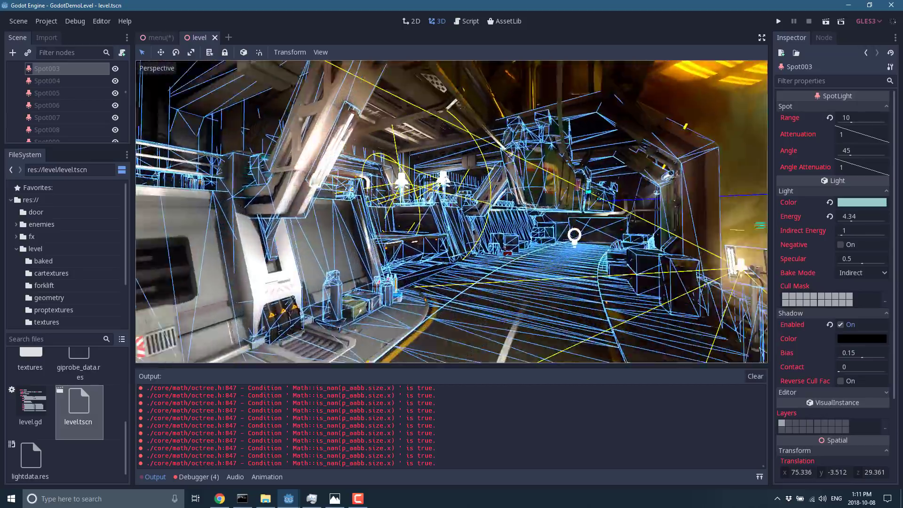
{"action": "right_click_drag", "start_coordinate": [451, 212], "coordinate": [452, 212]}
{"action": "right_click_drag", "start_coordinate": [560, 179], "coordinate": [560, 179]}
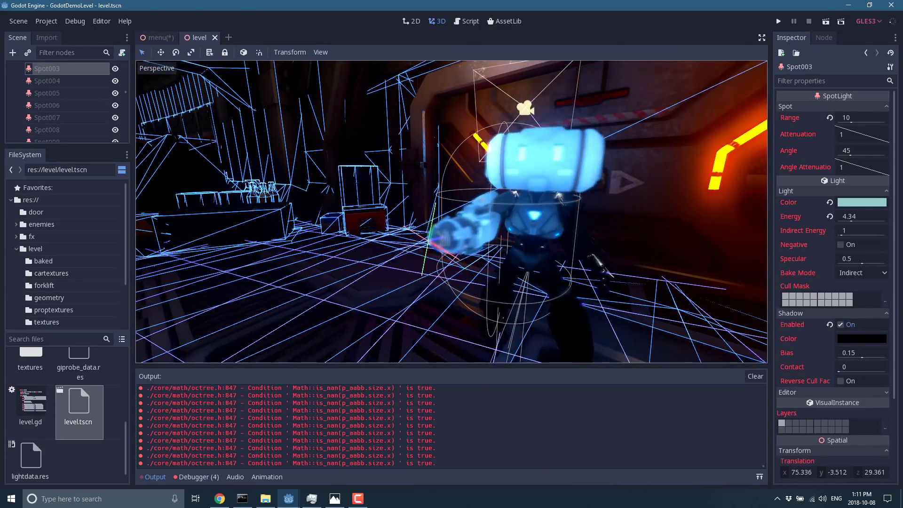
{"action": "left_click", "coordinate": [555, 172]}
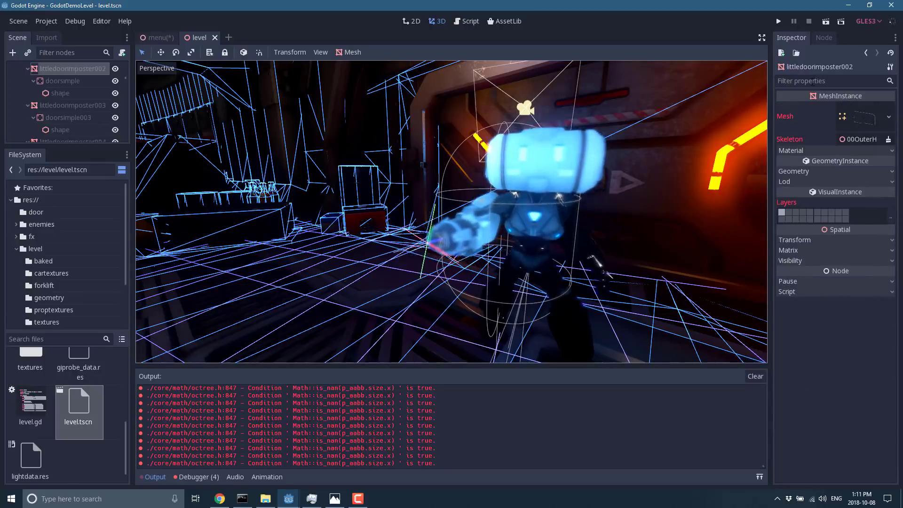
{"action": "left_click", "coordinate": [526, 156]}
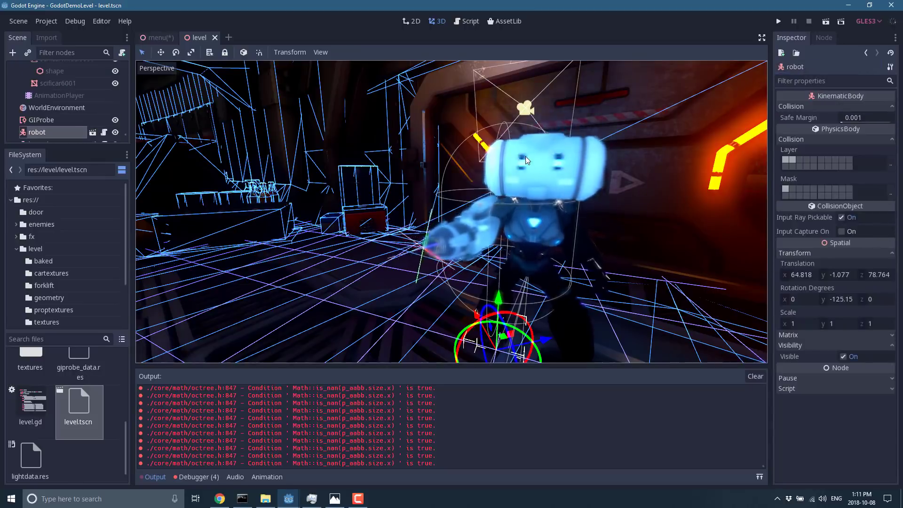
- Collapse and re-expand KinematicBody in the Inspector, then open the robot's own scene
{"action": "left_click", "coordinate": [825, 97]}
{"action": "left_click", "coordinate": [826, 97]}
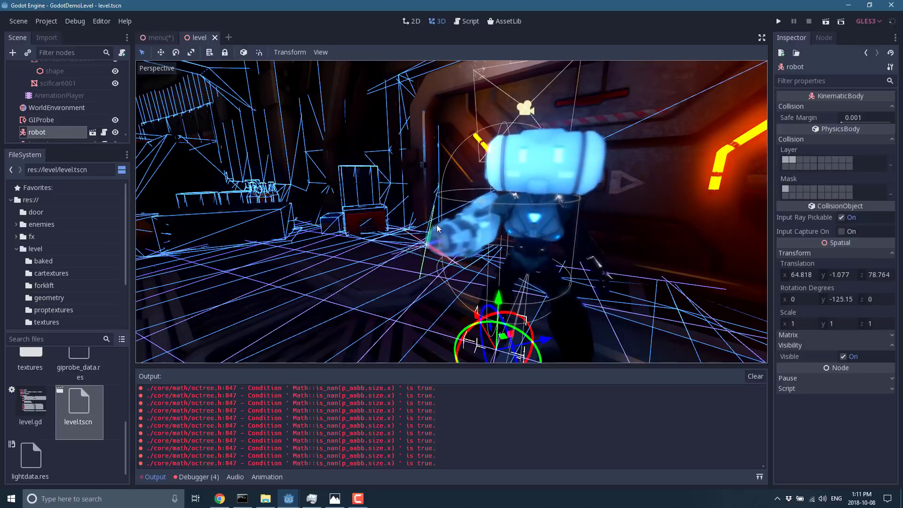
{"action": "left_click", "coordinate": [92, 133]}
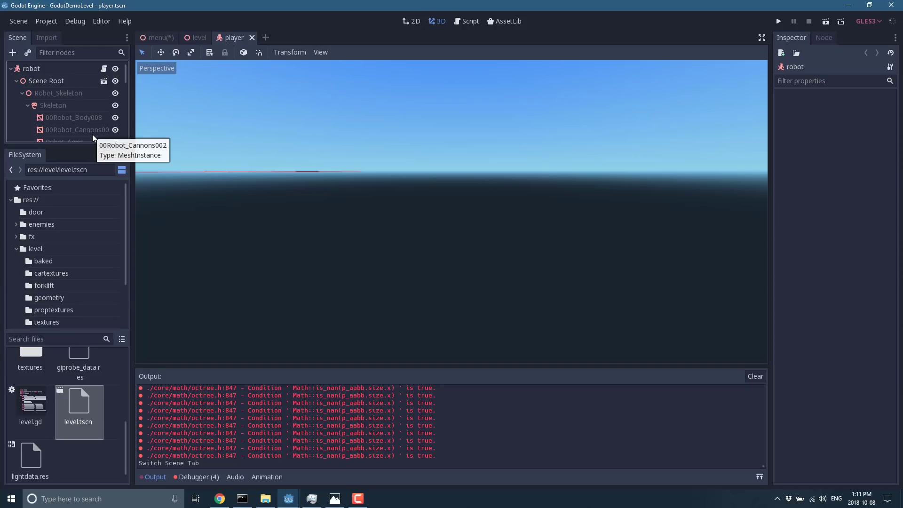
- Select the robot root node and scroll through the player scene's node tree
{"action": "left_click", "coordinate": [30, 69]}
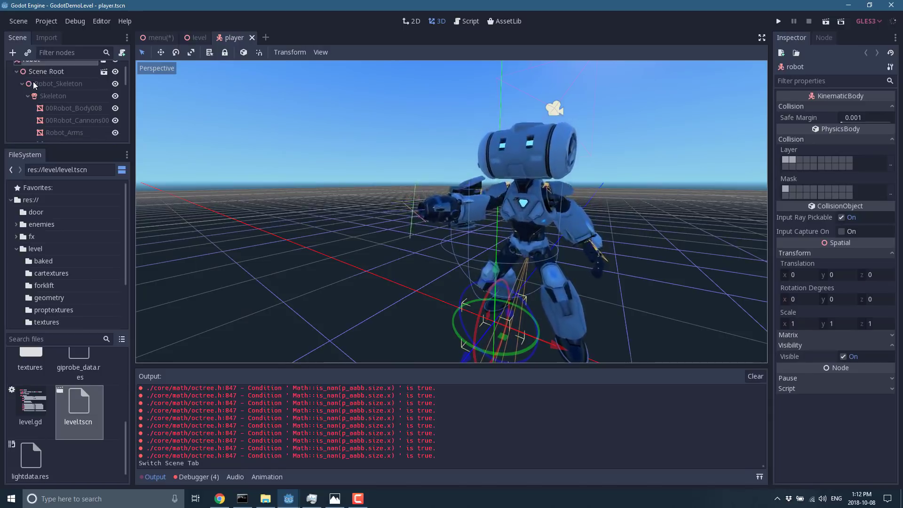
{"action": "scroll", "coordinate": [53, 99], "scroll_direction": "down", "scroll_amount": 1}
{"action": "scroll", "coordinate": [53, 100], "scroll_direction": "down", "scroll_amount": 3}
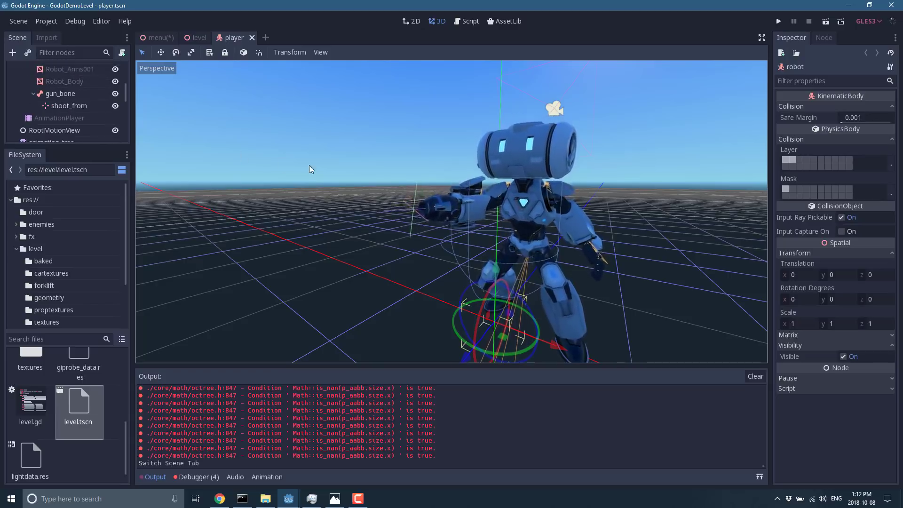
{"action": "scroll", "coordinate": [70, 97], "scroll_direction": "down", "scroll_amount": 1}
{"action": "scroll", "coordinate": [69, 98], "scroll_direction": "down", "scroll_amount": 2}
{"action": "scroll", "coordinate": [51, 108], "scroll_direction": "down", "scroll_amount": 3}
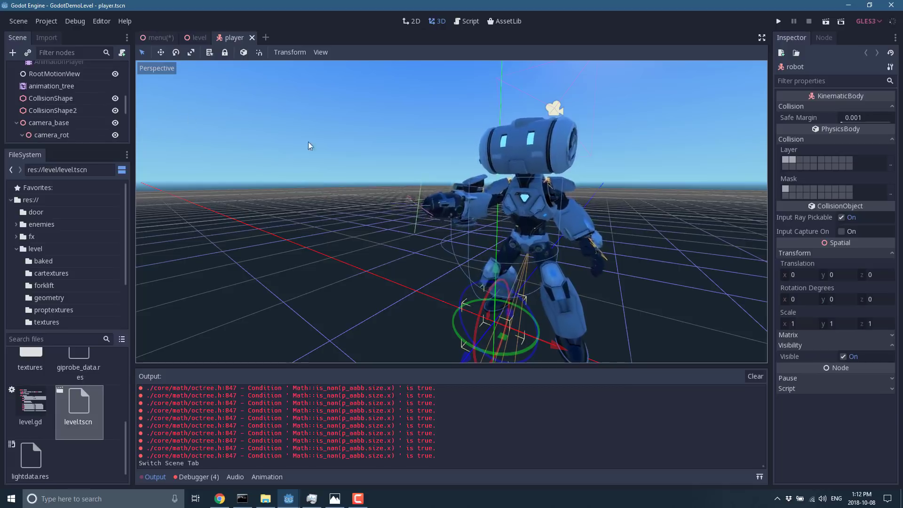
{"action": "scroll", "coordinate": [141, 119], "scroll_direction": "down", "scroll_amount": 2}
{"action": "scroll", "coordinate": [67, 109], "scroll_direction": "down", "scroll_amount": 2}
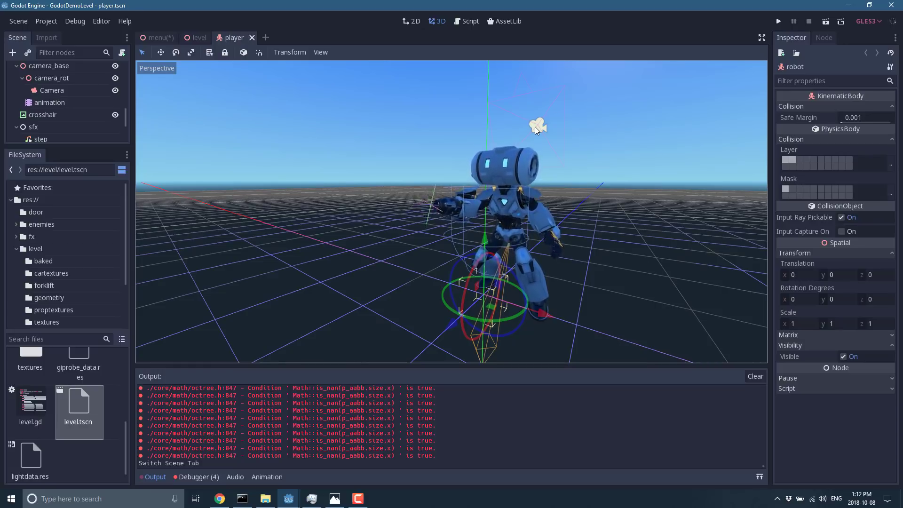
{"action": "scroll", "coordinate": [98, 111], "scroll_direction": "down", "scroll_amount": 2}
{"action": "scroll", "coordinate": [99, 112], "scroll_direction": "down", "scroll_amount": 1}
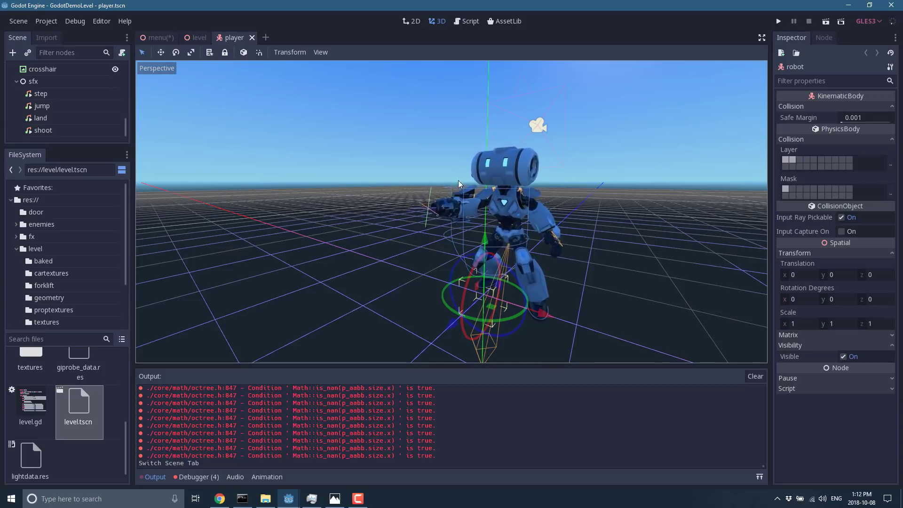
{"action": "scroll", "coordinate": [93, 97], "scroll_direction": "up", "scroll_amount": 5}
{"action": "scroll", "coordinate": [92, 97], "scroll_direction": "up", "scroll_amount": 2}
{"action": "scroll", "coordinate": [568, 210], "scroll_direction": "up", "scroll_amount": 5}
{"action": "scroll", "coordinate": [568, 210], "scroll_direction": "down", "scroll_amount": 4}
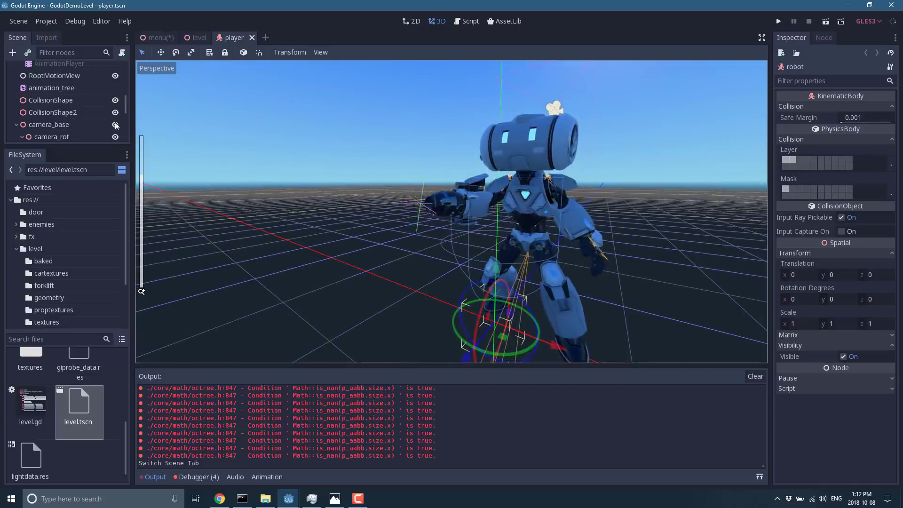
{"action": "scroll", "coordinate": [70, 103], "scroll_direction": "up", "scroll_amount": 3}
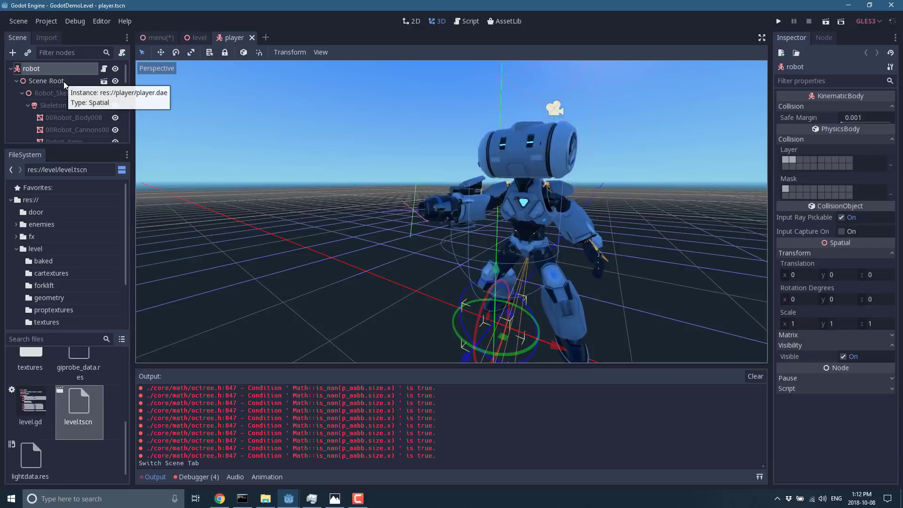
- Open player.gd, scroll down through the code and back, then return to the level scene
{"action": "left_click", "coordinate": [104, 68]}
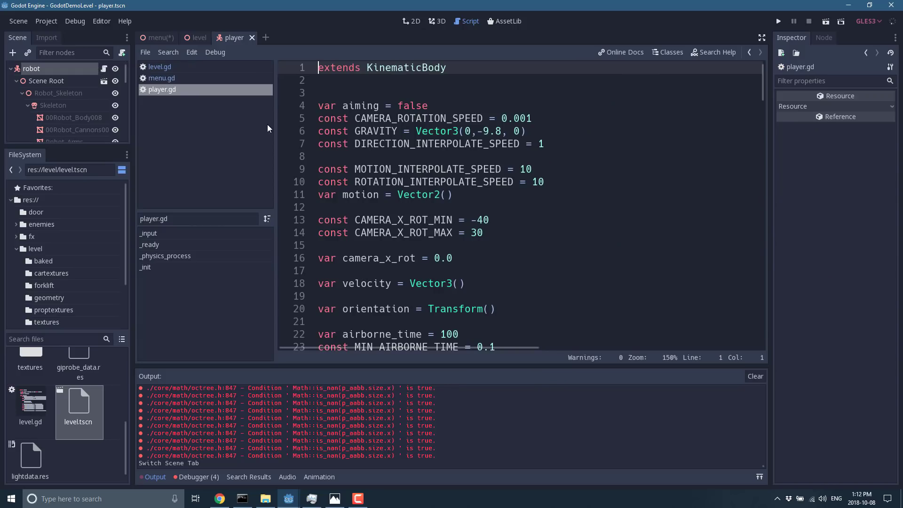
{"action": "left_click", "coordinate": [601, 243]}
{"action": "scroll", "coordinate": [601, 241], "scroll_direction": "down", "scroll_amount": 9}
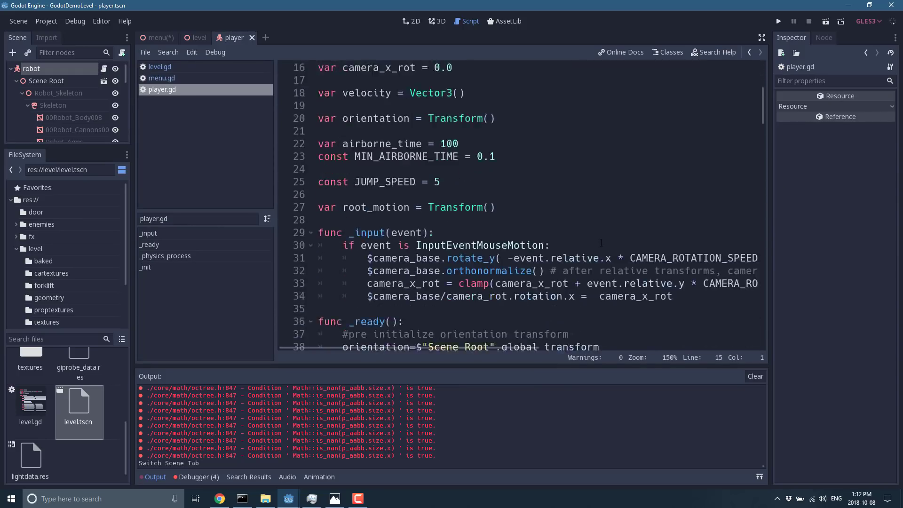
{"action": "scroll", "coordinate": [603, 239], "scroll_direction": "down", "scroll_amount": 4}
{"action": "scroll", "coordinate": [601, 253], "scroll_direction": "down", "scroll_amount": 20}
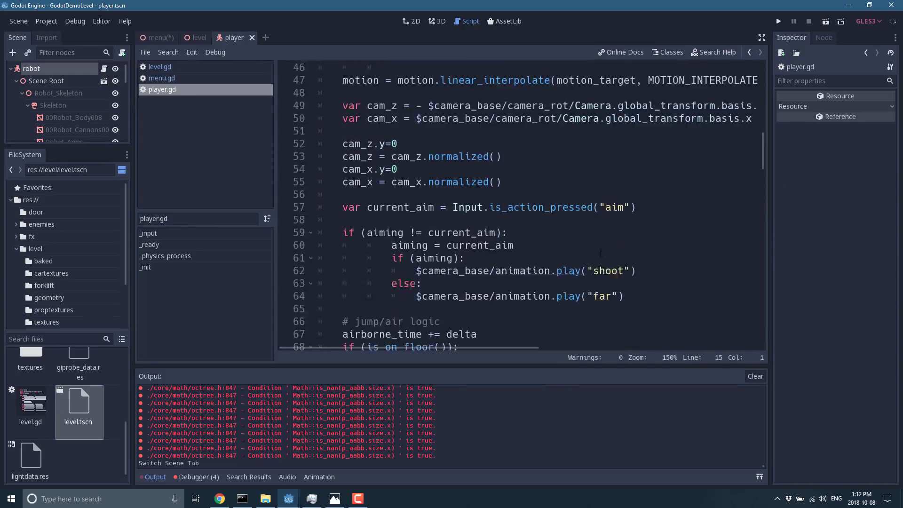
{"action": "scroll", "coordinate": [602, 251], "scroll_direction": "down", "scroll_amount": 20}
{"action": "scroll", "coordinate": [601, 253], "scroll_direction": "up", "scroll_amount": 13}
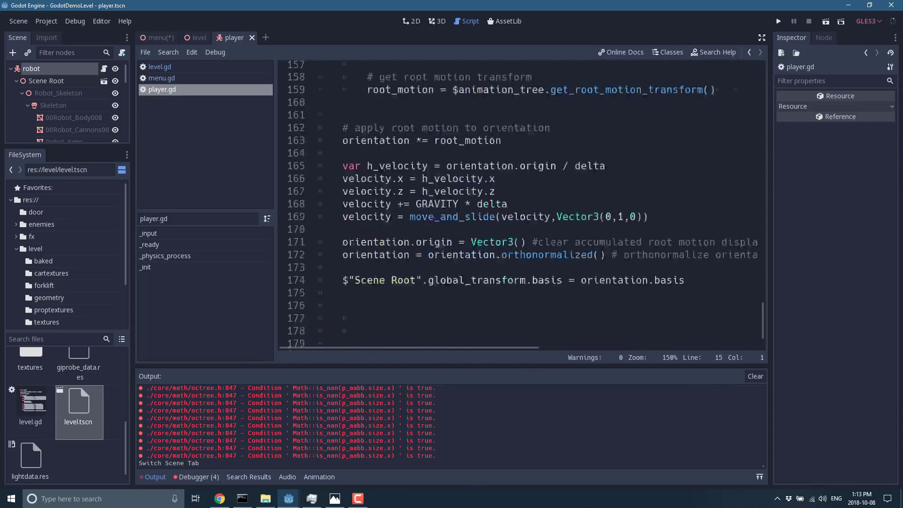
{"action": "scroll", "coordinate": [600, 253], "scroll_direction": "up", "scroll_amount": 15}
{"action": "scroll", "coordinate": [601, 252], "scroll_direction": "up", "scroll_amount": 11}
{"action": "scroll", "coordinate": [601, 253], "scroll_direction": "up", "scroll_amount": 8}
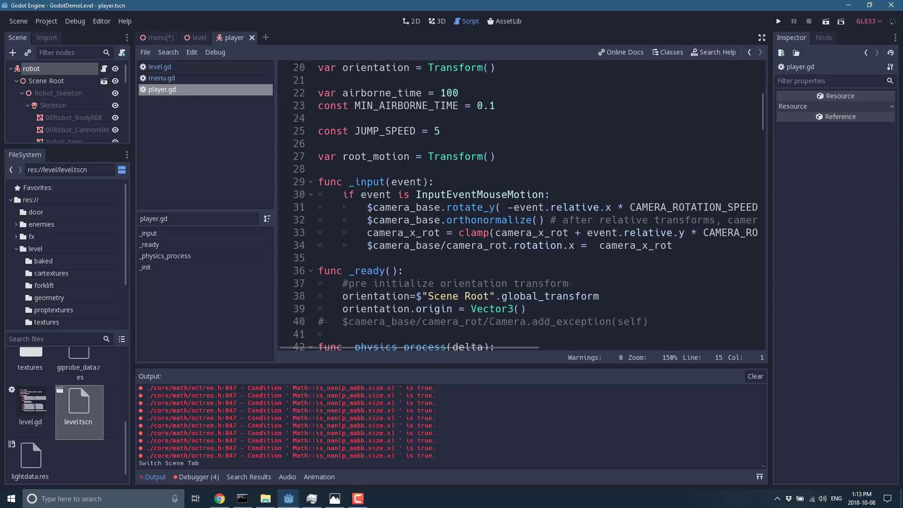
{"action": "scroll", "coordinate": [486, 255], "scroll_direction": "down", "scroll_amount": 7}
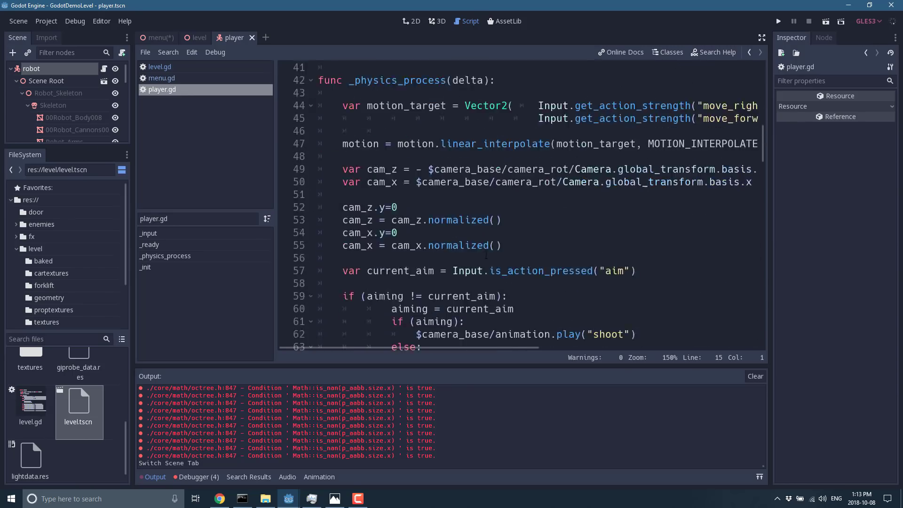
{"action": "scroll", "coordinate": [486, 255], "scroll_direction": "down", "scroll_amount": 3}
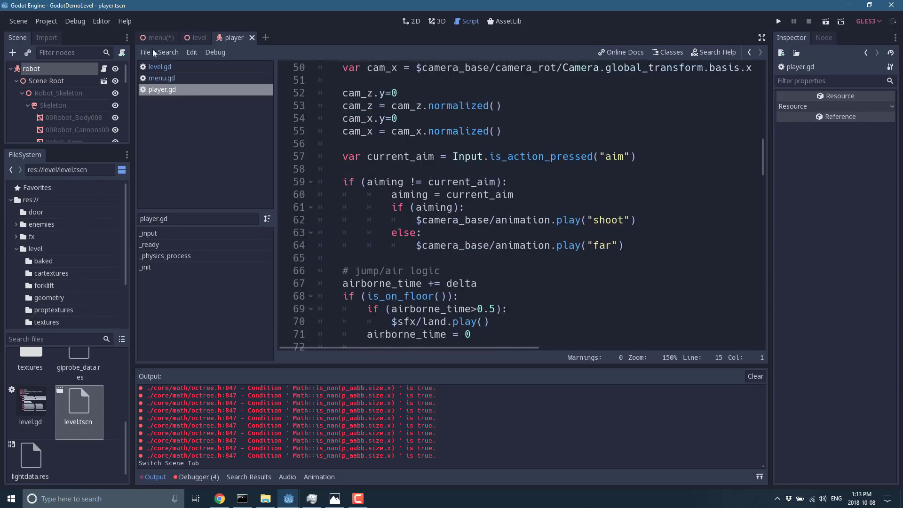
{"action": "left_click", "coordinate": [196, 38]}
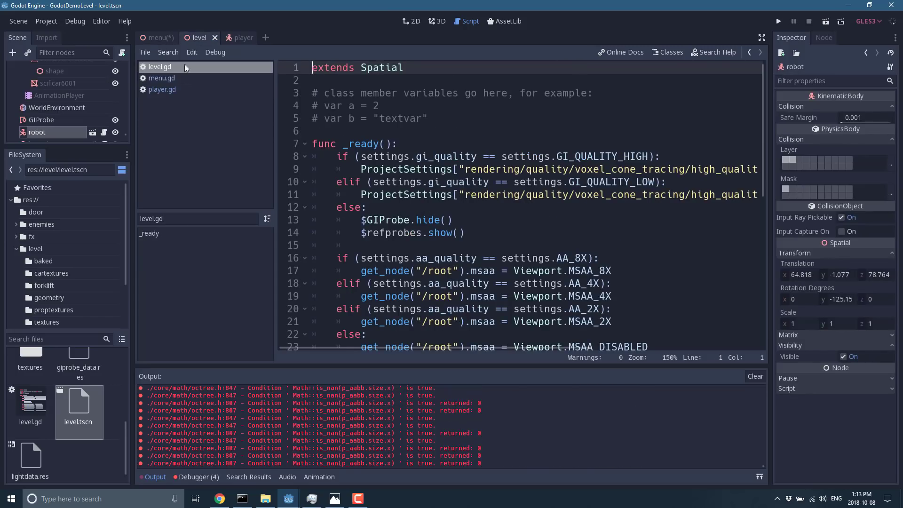
- View and dismiss scificar5001's configuration warning, then scroll the Scene tree up to Spatial
{"action": "scroll", "coordinate": [67, 117], "scroll_direction": "up", "scroll_amount": 5}
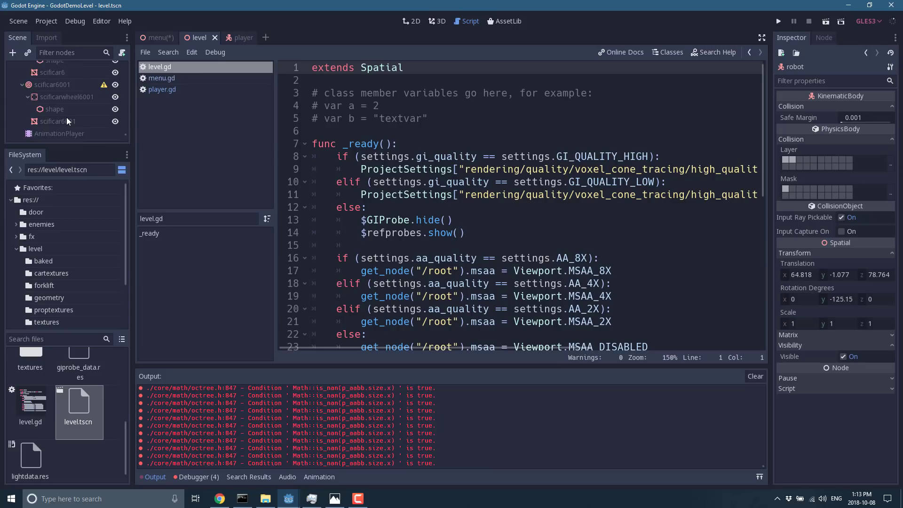
{"action": "scroll", "coordinate": [66, 118], "scroll_direction": "up", "scroll_amount": 8}
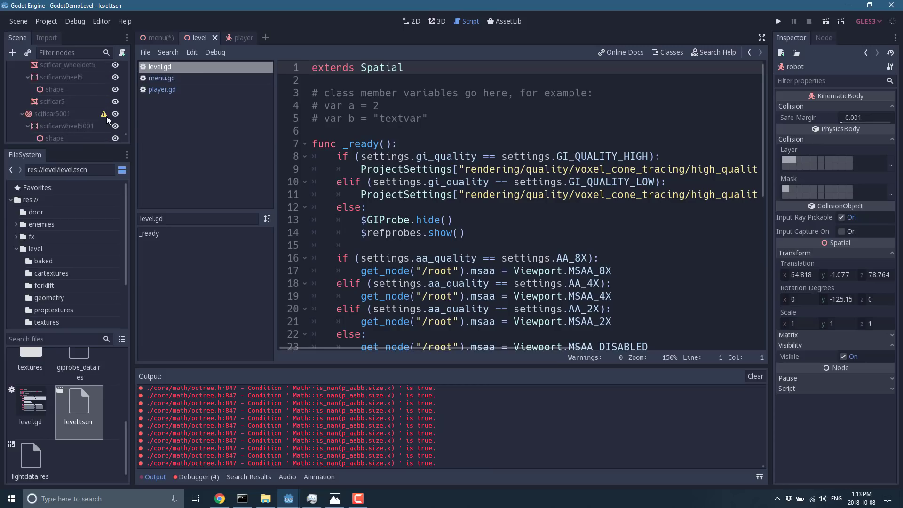
{"action": "left_click", "coordinate": [105, 115]}
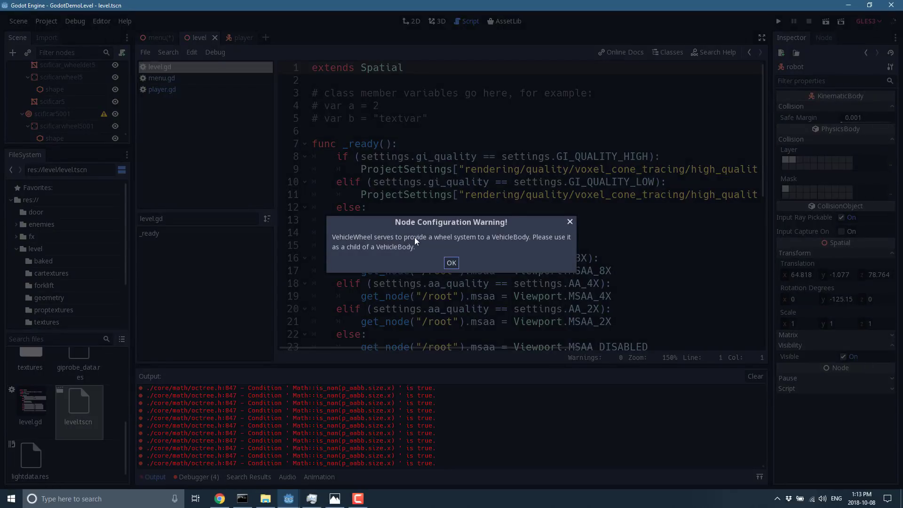
{"action": "left_click", "coordinate": [453, 261]}
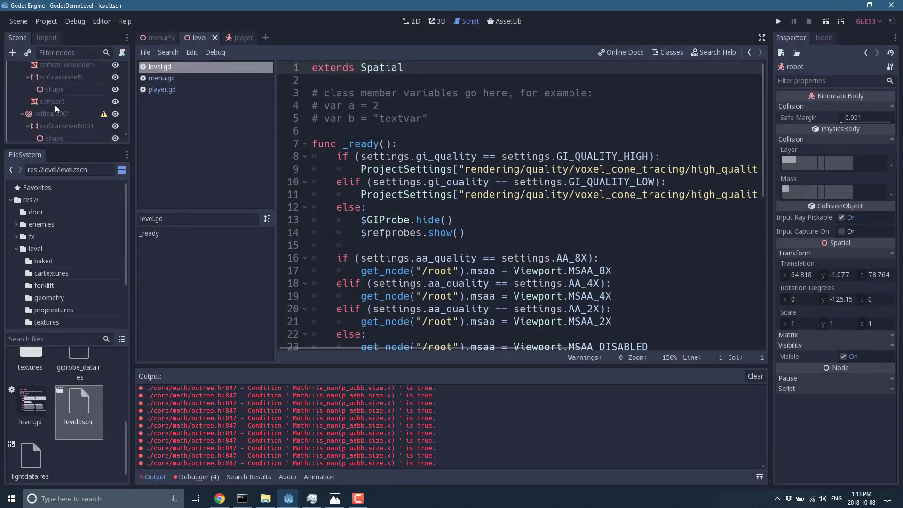
{"action": "scroll", "coordinate": [57, 101], "scroll_direction": "up", "scroll_amount": 3}
{"action": "scroll", "coordinate": [57, 101], "scroll_direction": "up", "scroll_amount": 6}
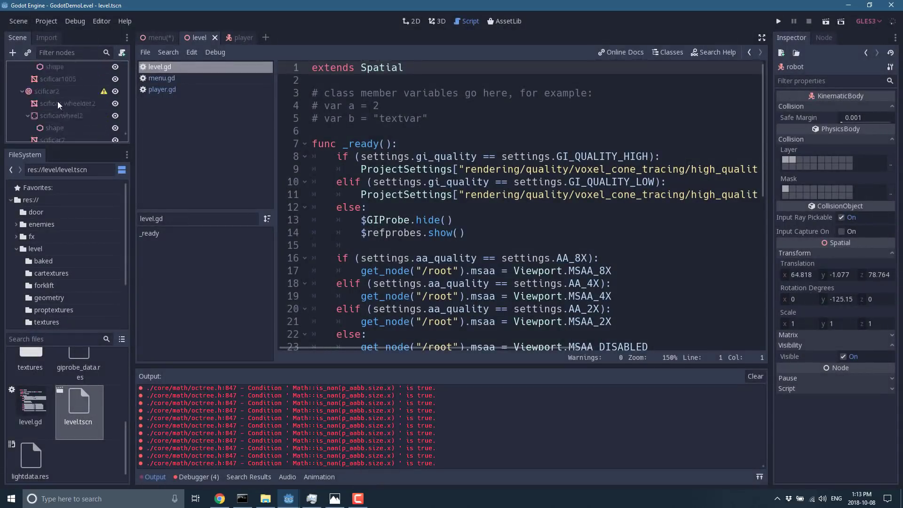
{"action": "scroll", "coordinate": [57, 101], "scroll_direction": "up", "scroll_amount": 8}
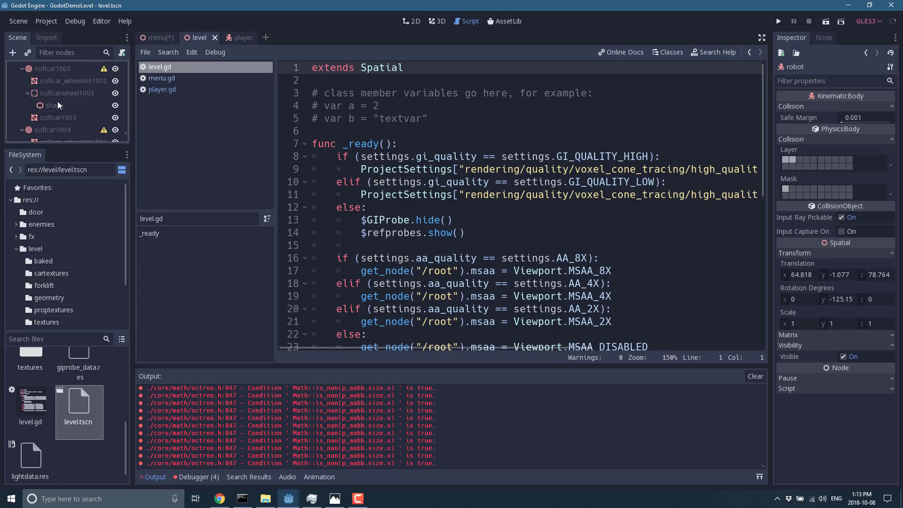
{"action": "scroll", "coordinate": [56, 101], "scroll_direction": "up", "scroll_amount": 4}
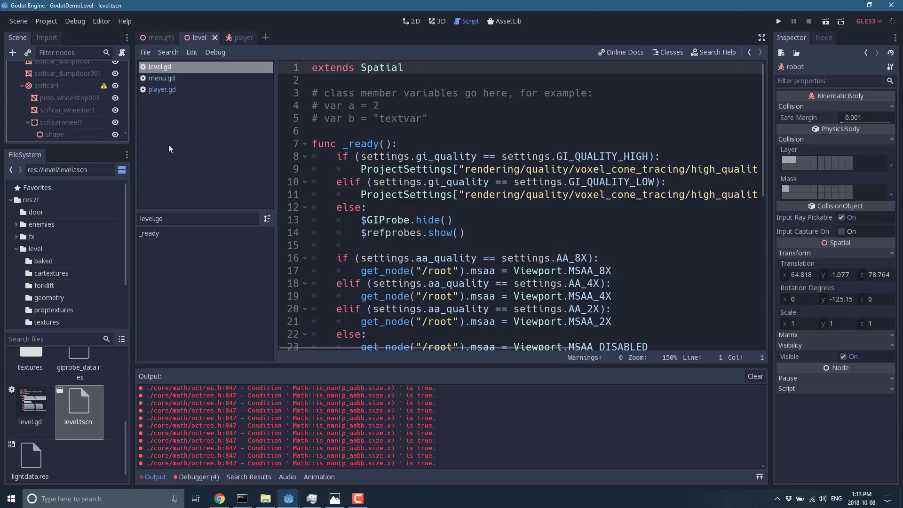
{"action": "left_click_drag", "start_coordinate": [126, 131], "coordinate": [132, 61]}
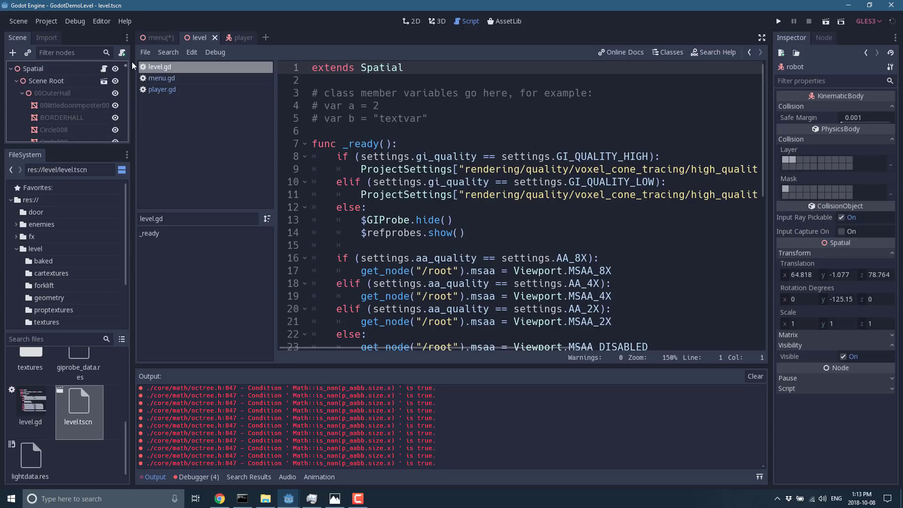
- Open level.gd and point out the GIProbe hide() on line 13 and settings.AA_8X on line 16
{"action": "left_click", "coordinate": [104, 71]}
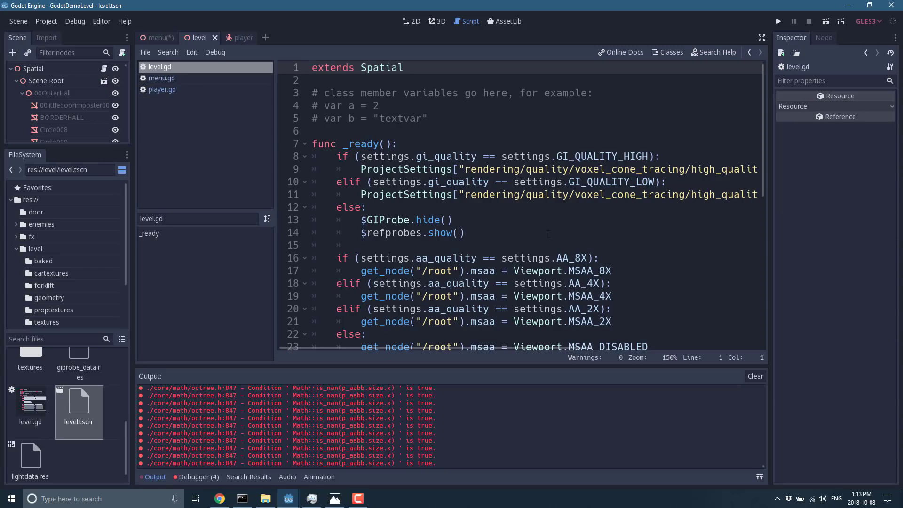
{"action": "left_click", "coordinate": [520, 218]}
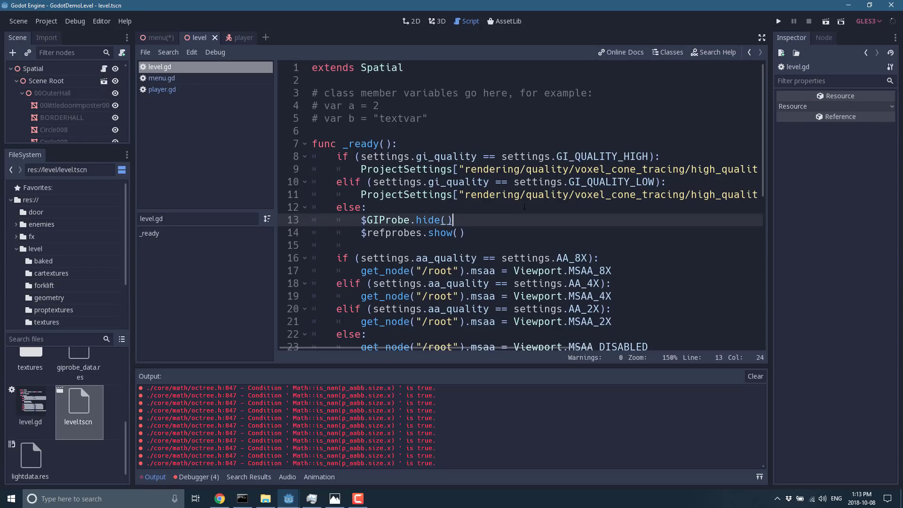
{"action": "scroll", "coordinate": [524, 206], "scroll_direction": "down", "scroll_amount": 9}
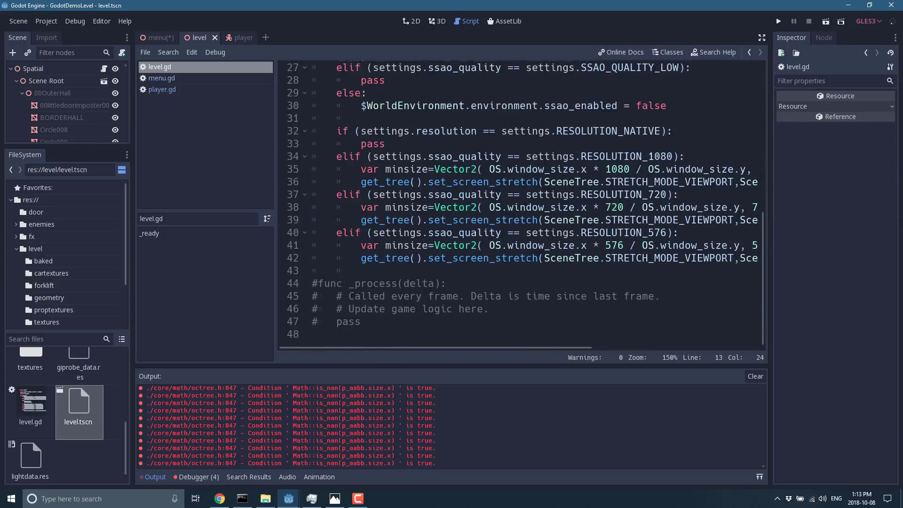
{"action": "scroll", "coordinate": [485, 170], "scroll_direction": "up", "scroll_amount": 6}
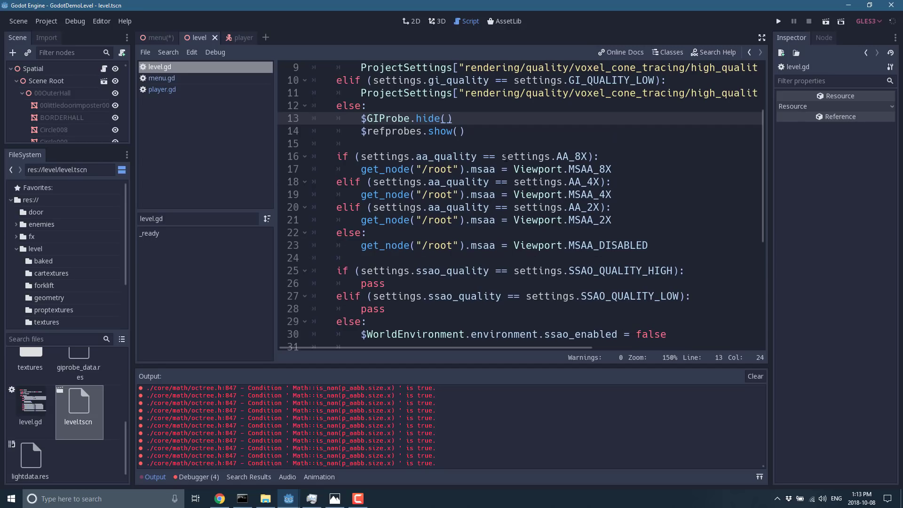
{"action": "left_click_drag", "start_coordinate": [505, 157], "coordinate": [581, 156]}
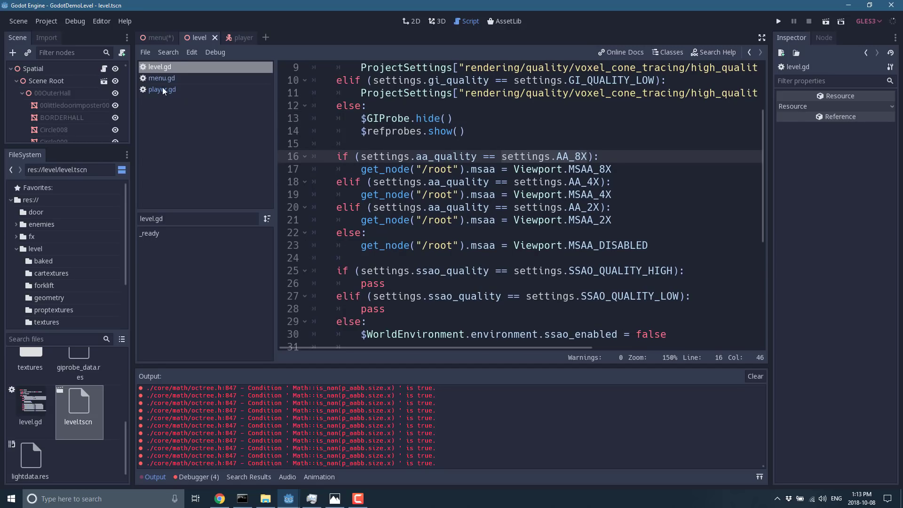
{"action": "left_click", "coordinate": [161, 40]}
{"action": "scroll", "coordinate": [83, 113], "scroll_direction": "up", "scroll_amount": 5}
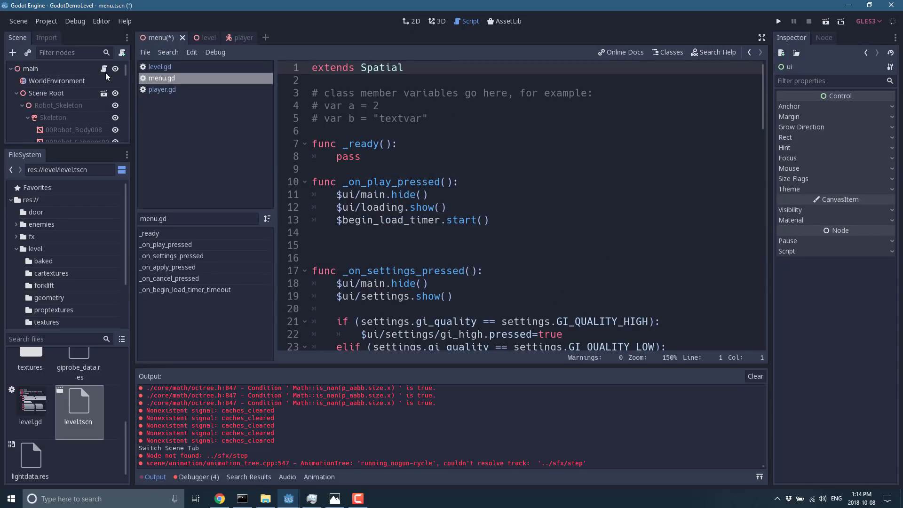
- Open the main node's menu.gd, scroll to its end and back, then return to the level tab
{"action": "left_click", "coordinate": [104, 70]}
{"action": "left_click", "coordinate": [325, 169]}
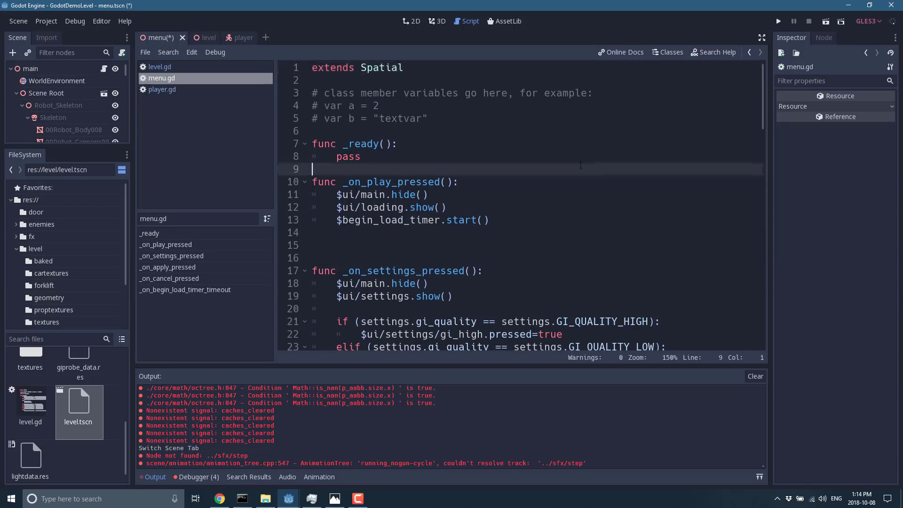
{"action": "scroll", "coordinate": [580, 164], "scroll_direction": "down", "scroll_amount": 5}
{"action": "scroll", "coordinate": [580, 165], "scroll_direction": "down", "scroll_amount": 15}
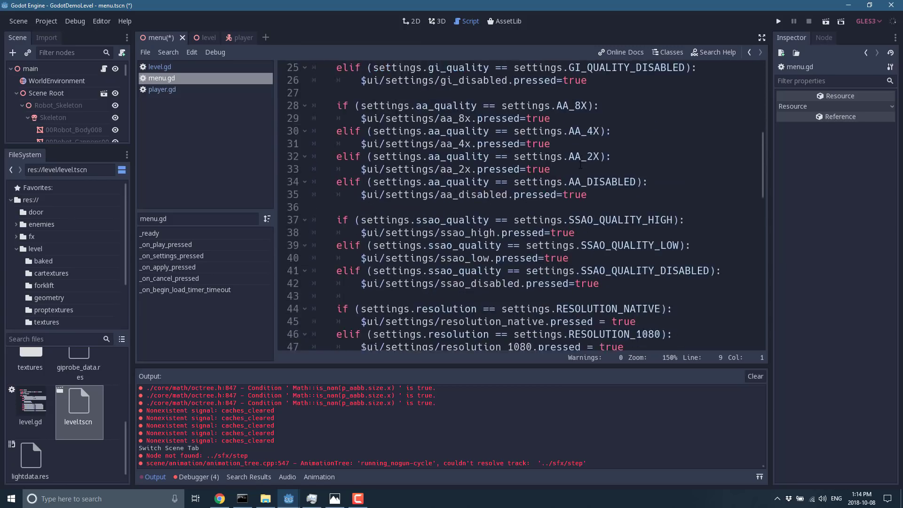
{"action": "scroll", "coordinate": [580, 166], "scroll_direction": "down", "scroll_amount": 5}
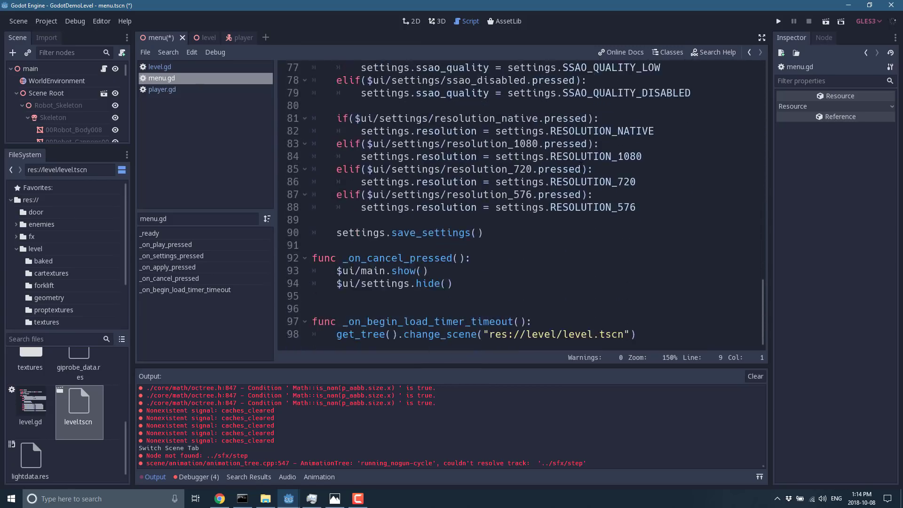
{"action": "scroll", "coordinate": [581, 164], "scroll_direction": "up", "scroll_amount": 17}
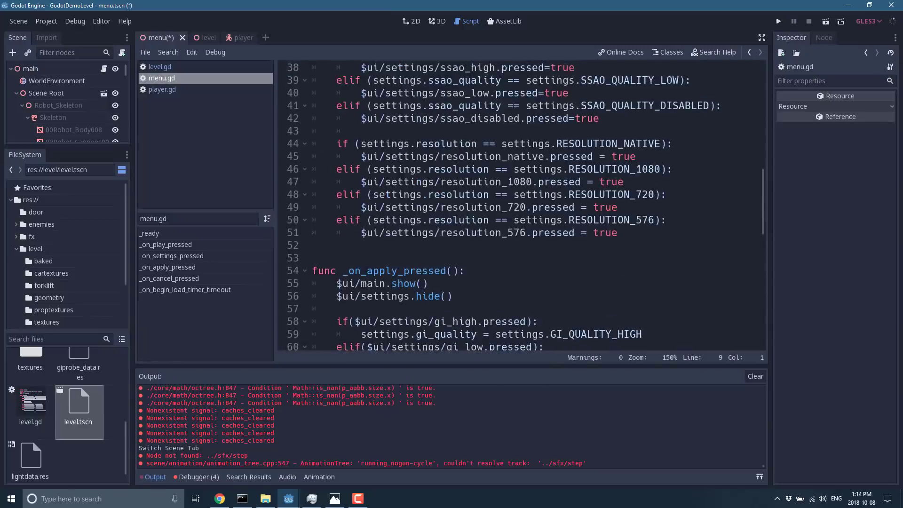
{"action": "scroll", "coordinate": [580, 167], "scroll_direction": "up", "scroll_amount": 7}
{"action": "scroll", "coordinate": [580, 166], "scroll_direction": "up", "scroll_amount": 2}
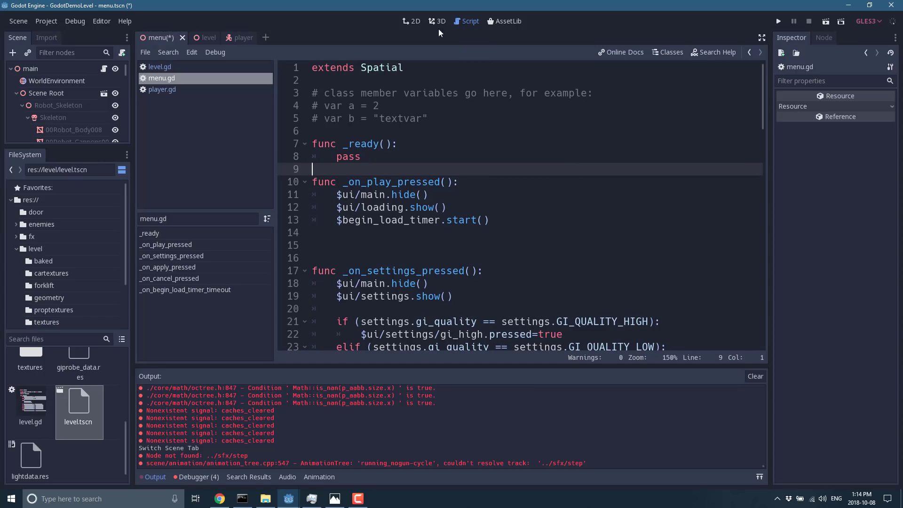
{"action": "left_click", "coordinate": [208, 38]}
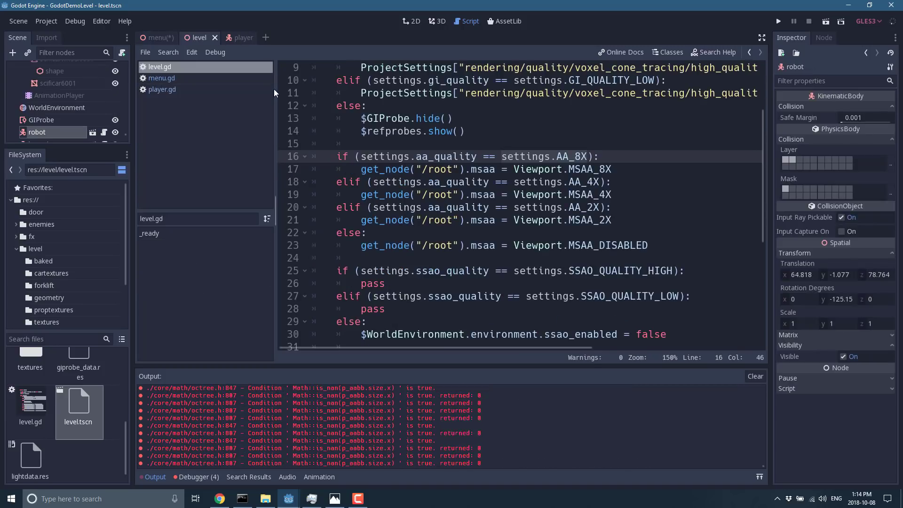
- In the 3D view, fly forward through the lit doorway and up beside the robot
{"action": "left_click", "coordinate": [439, 21]}
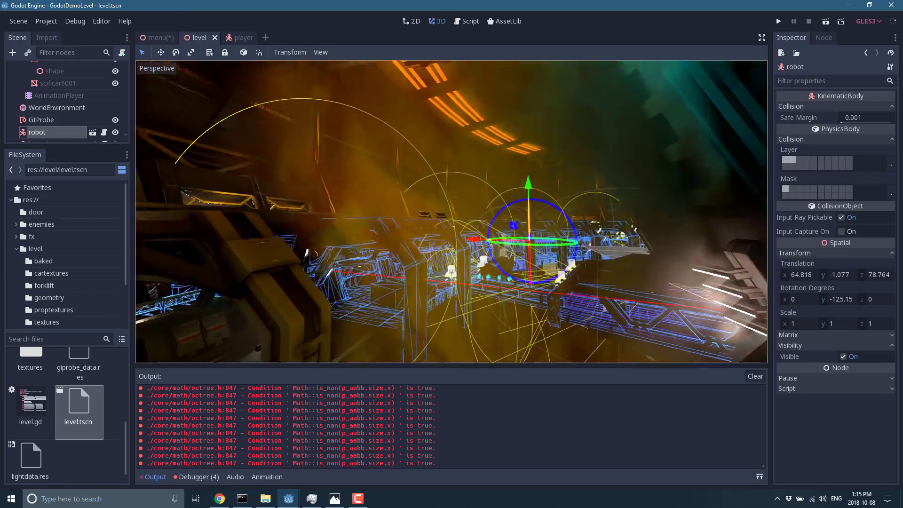
{"action": "key", "text": "w"}
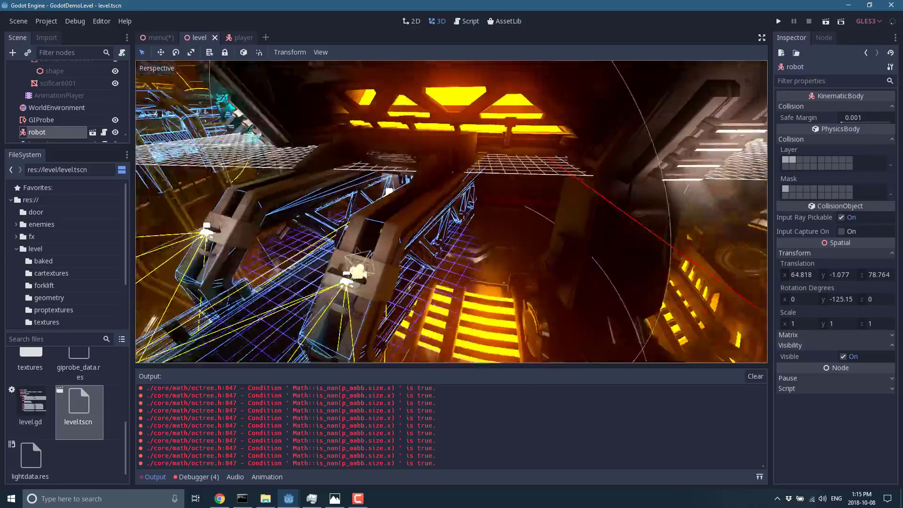
{"action": "key", "text": "w"}
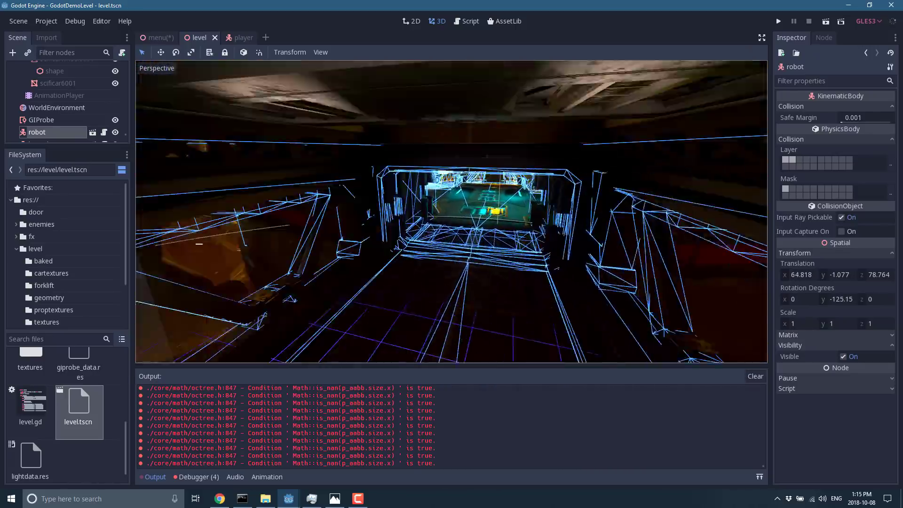
{"action": "key", "text": "w"}
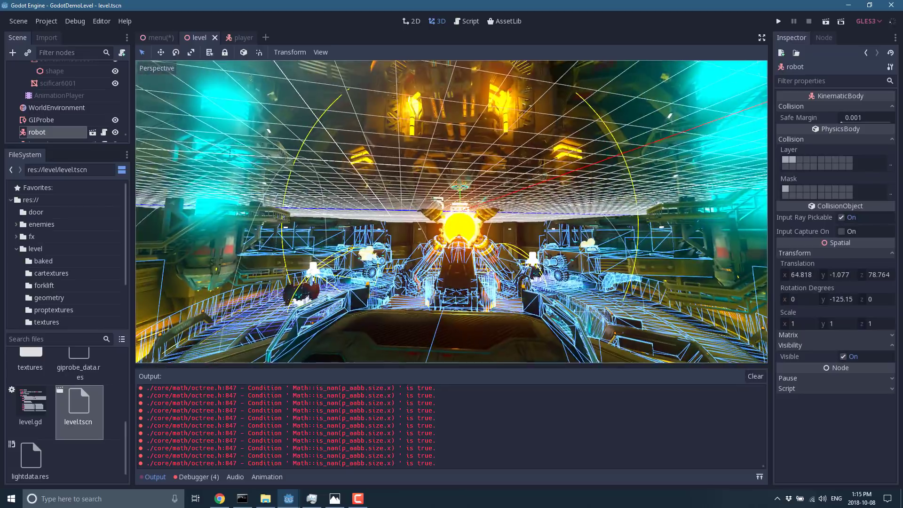
{"action": "key", "text": "e"}
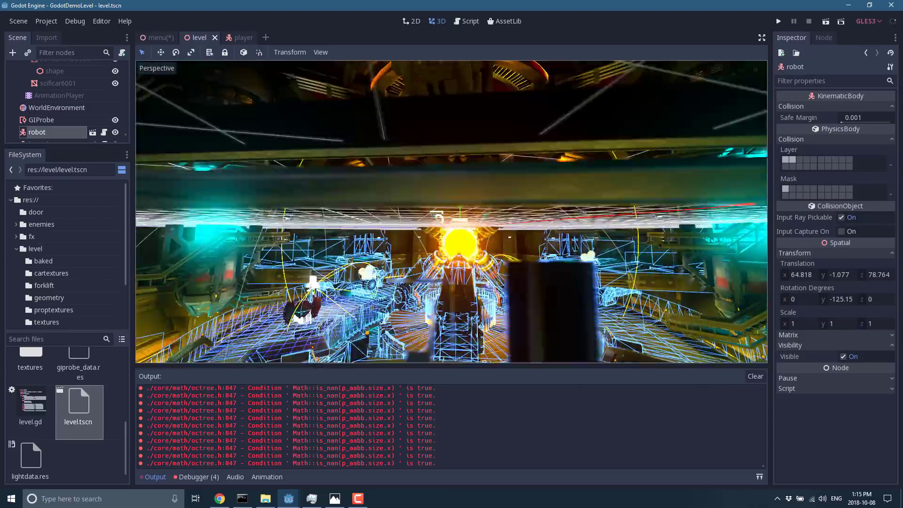
{"action": "key", "text": "w"}
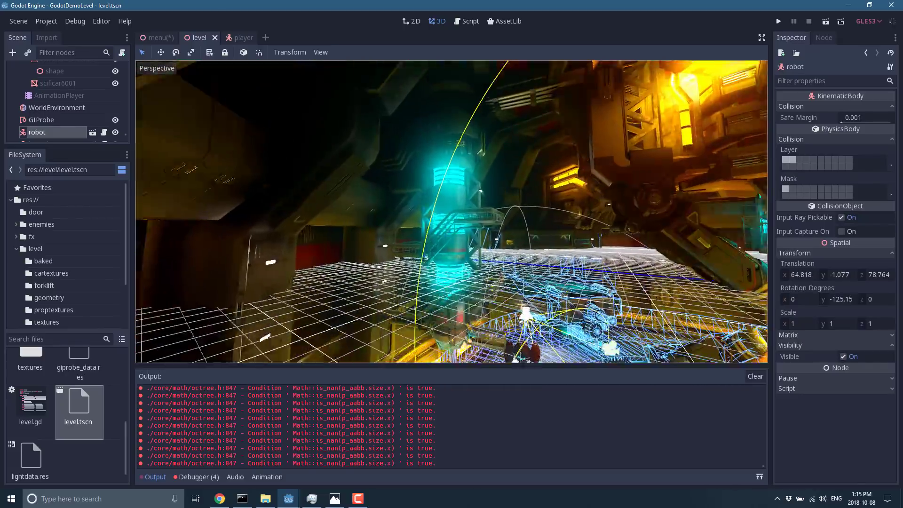
{"action": "key", "text": "w"}
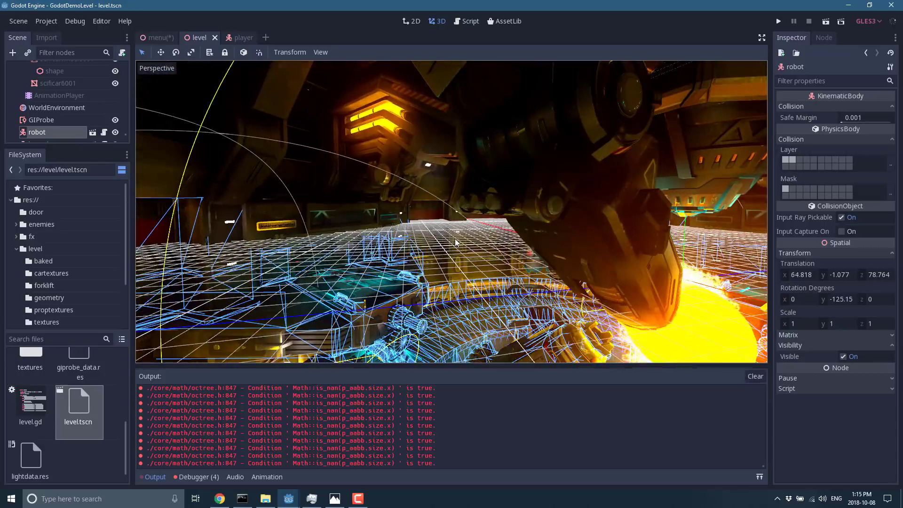
{"action": "left_click", "coordinate": [867, 22]}
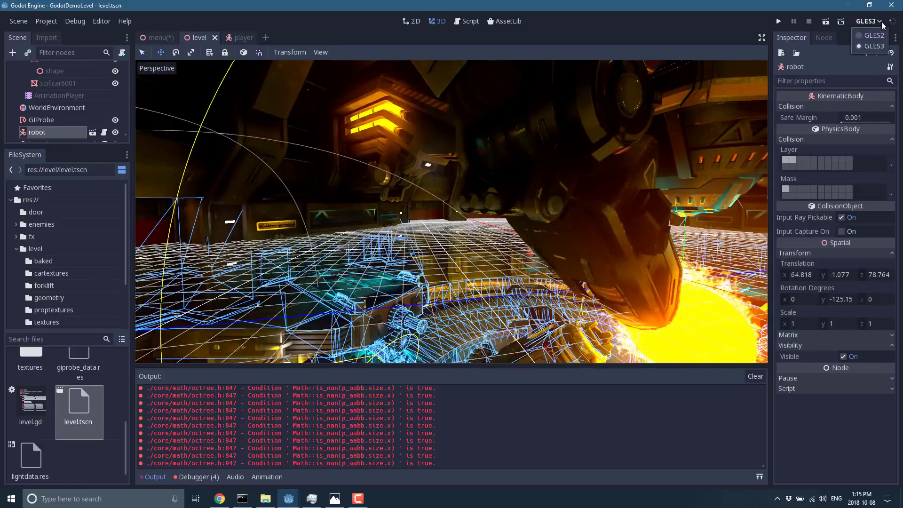
{"action": "left_click", "coordinate": [860, 35]}
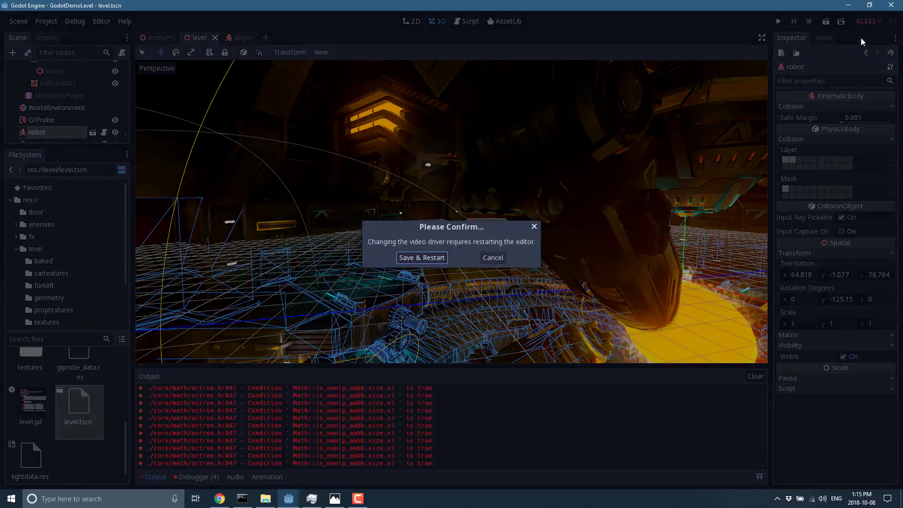
{"action": "left_click", "coordinate": [494, 258]}
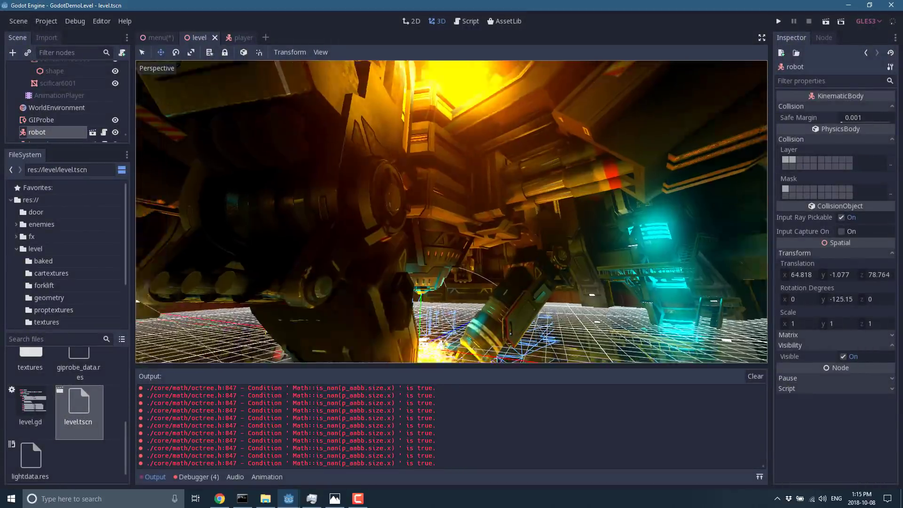
{"action": "right_click_drag", "start_coordinate": [450, 251], "coordinate": [450, 251]}
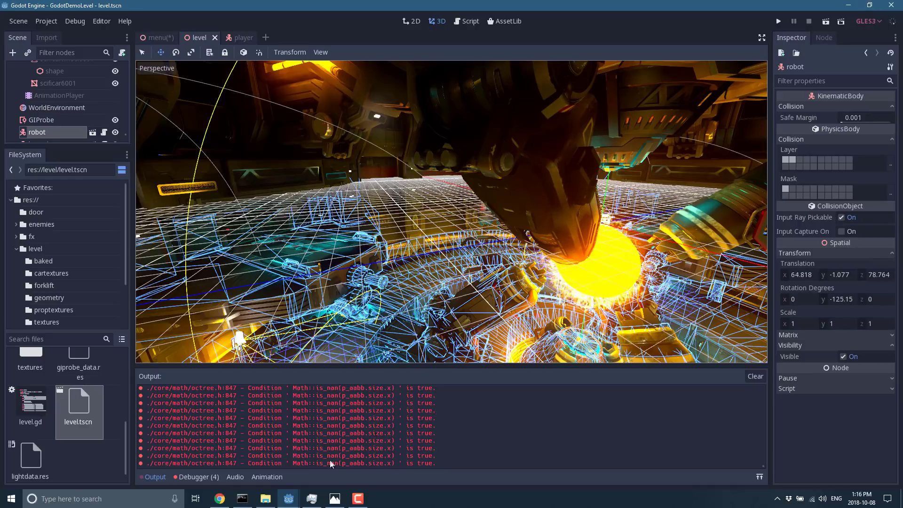
- Switch to Chrome and scroll the godotengine/tps-demo GitHub page back to its top
{"action": "left_click", "coordinate": [220, 498]}
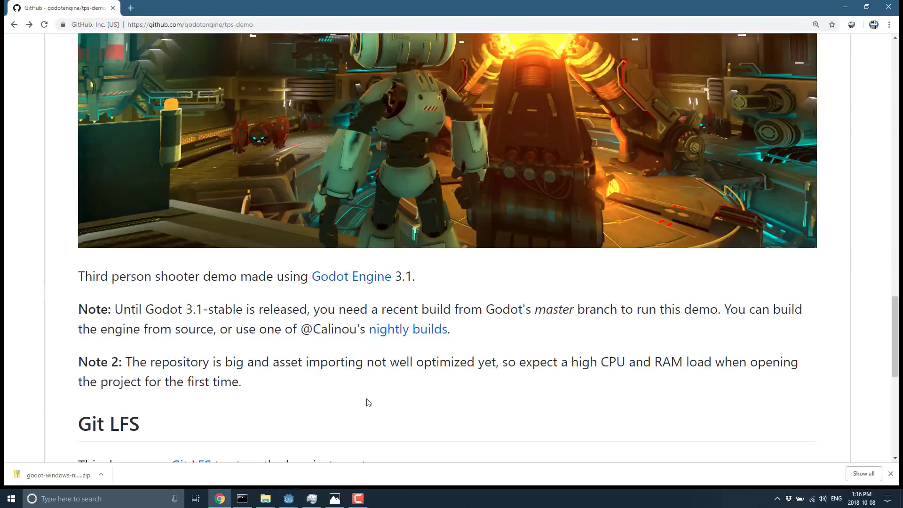
{"action": "scroll", "coordinate": [385, 394], "scroll_direction": "up", "scroll_amount": 15}
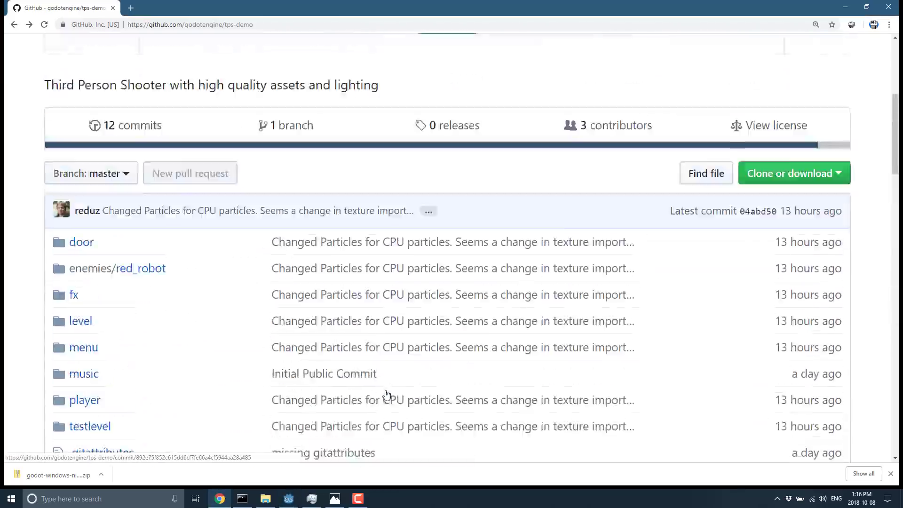
{"action": "scroll", "coordinate": [386, 394], "scroll_direction": "up", "scroll_amount": 6}
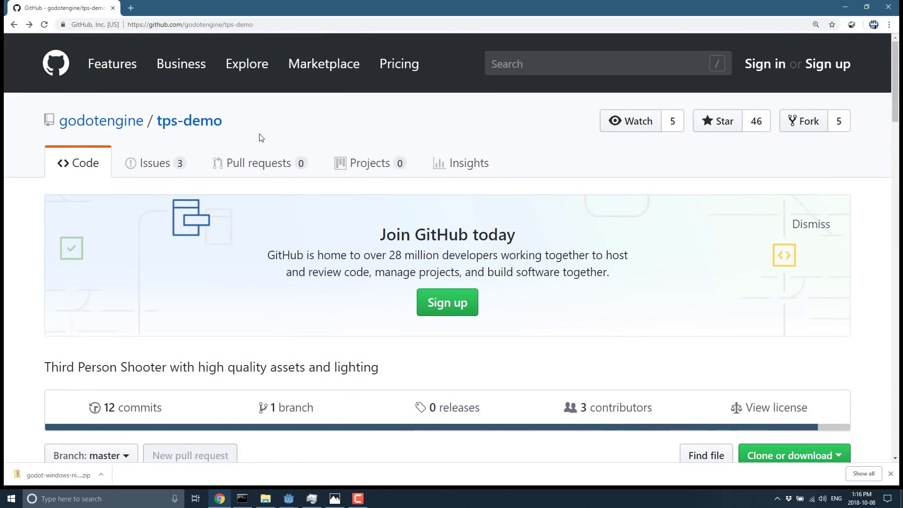